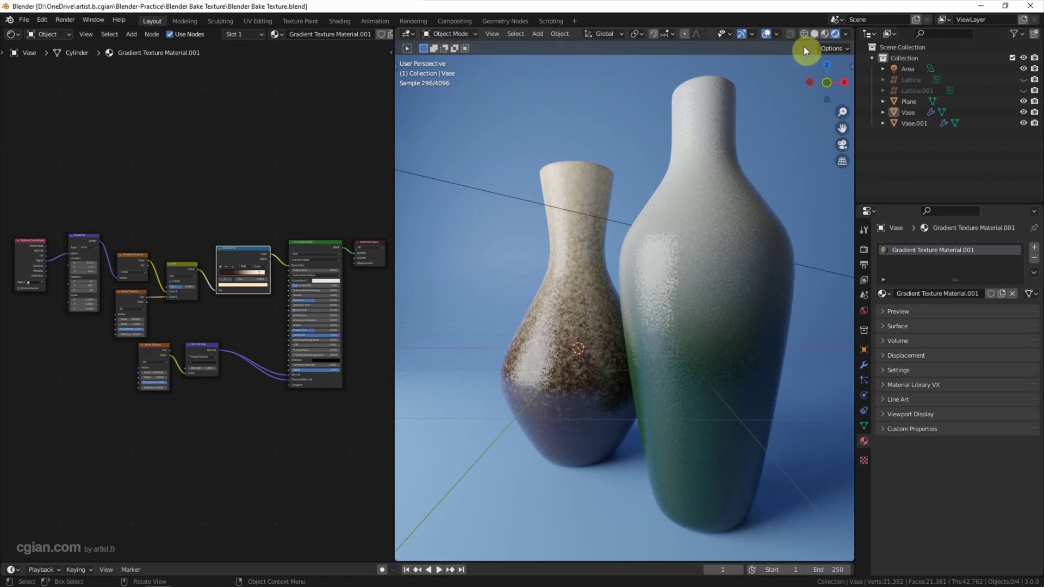
Switch the 3D viewport to Material Preview shading.
{"action": "left_click", "coordinate": [823, 36]}
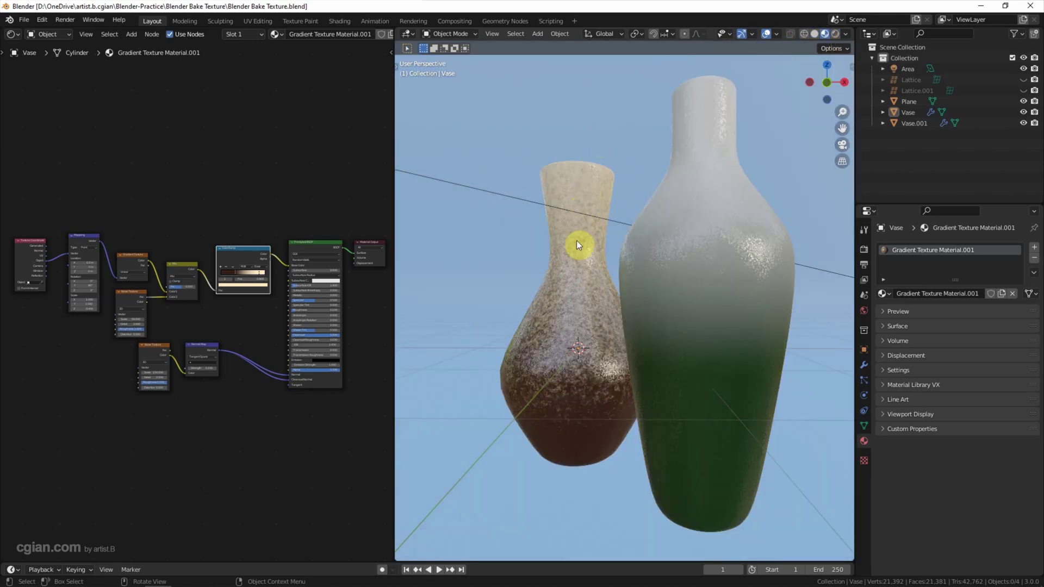
Hide Vase.001, the area light and the Plane so only the brown vase remains visible.
{"action": "left_click", "coordinate": [578, 303]}
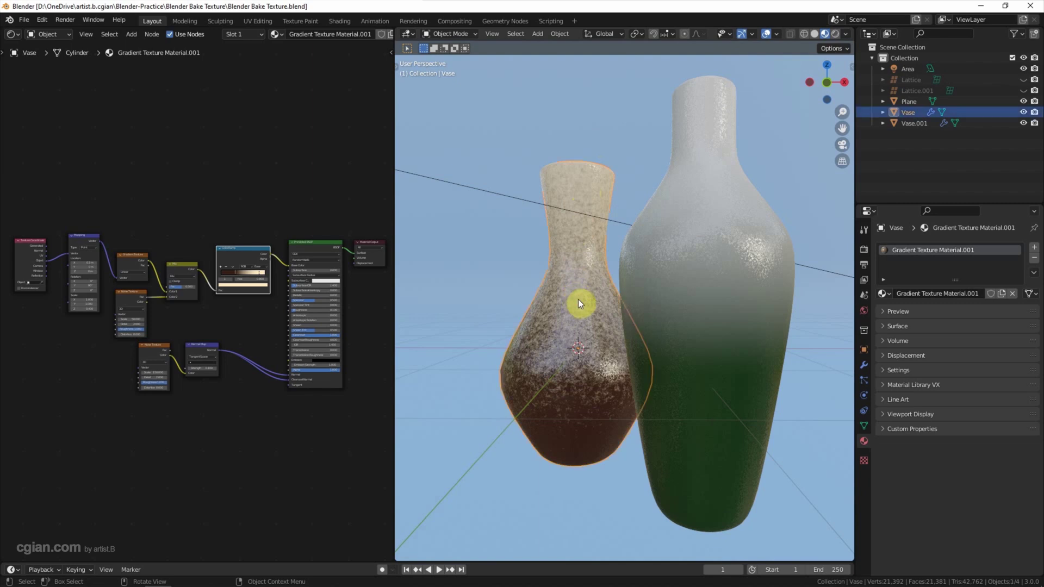
{"action": "left_click", "coordinate": [693, 258]}
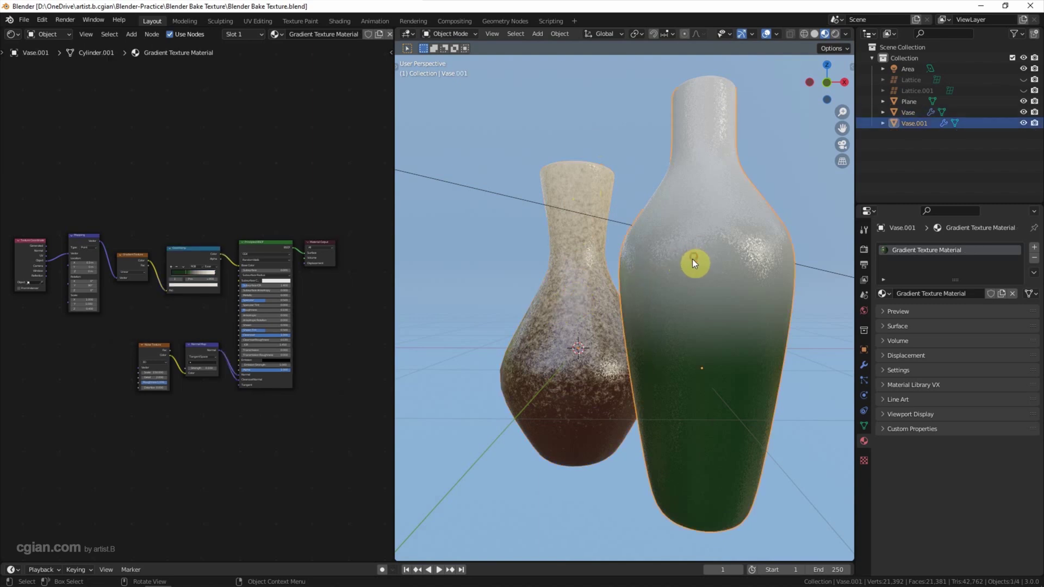
{"action": "left_click", "coordinate": [1022, 124]}
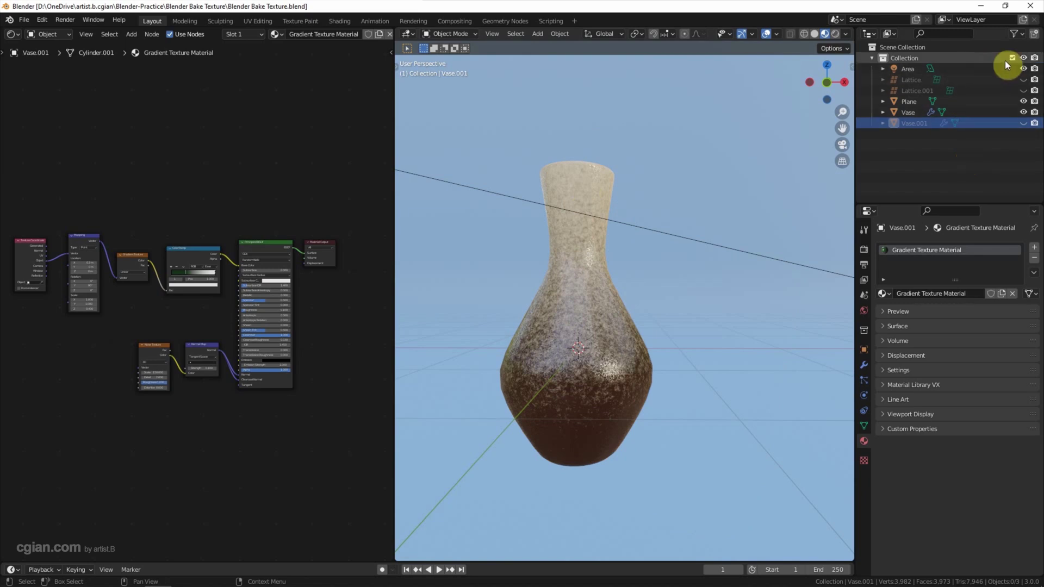
{"action": "left_click", "coordinate": [1023, 69]}
{"action": "left_click", "coordinate": [1022, 101]}
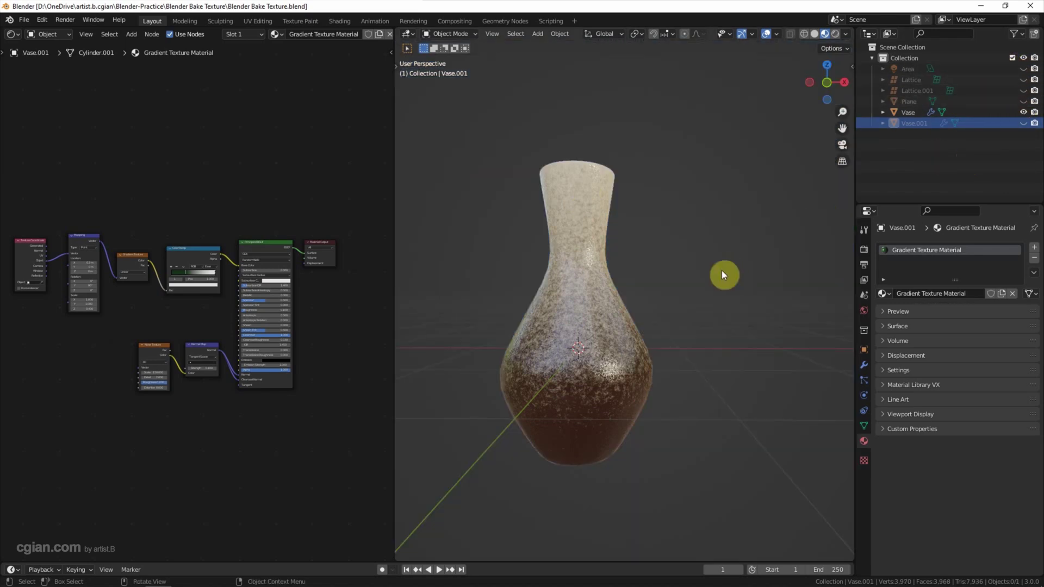
{"action": "middle_click_drag", "start_coordinate": [670, 286], "coordinate": [724, 265]}
Convert the Vase to a mesh via Object > Convert > Mesh, applying its four modifiers.
{"action": "left_click", "coordinate": [863, 365]}
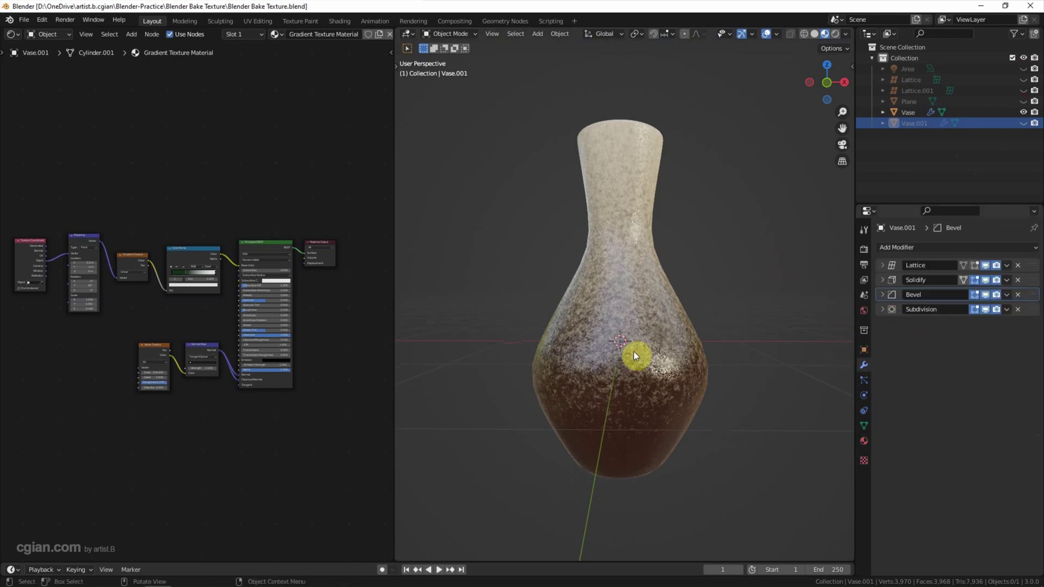
{"action": "left_click", "coordinate": [616, 344]}
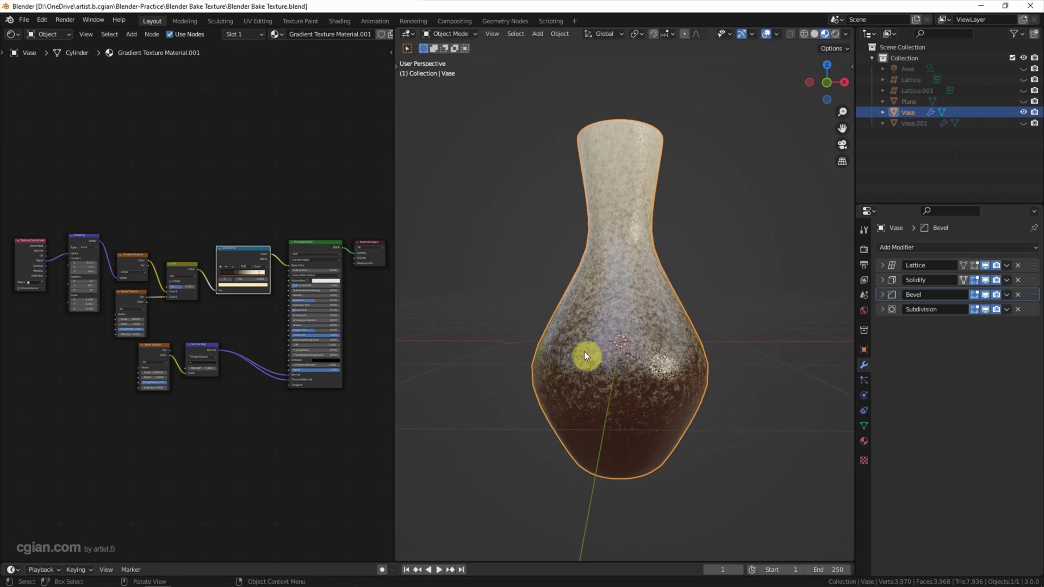
{"action": "left_click", "coordinate": [559, 36]}
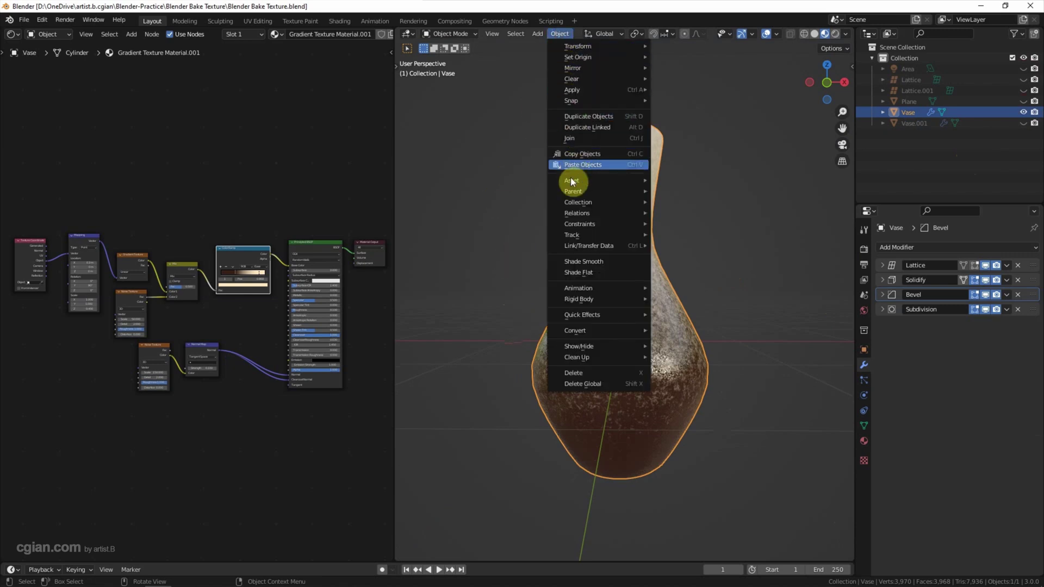
{"action": "mouse_move", "coordinate": [594, 331]}
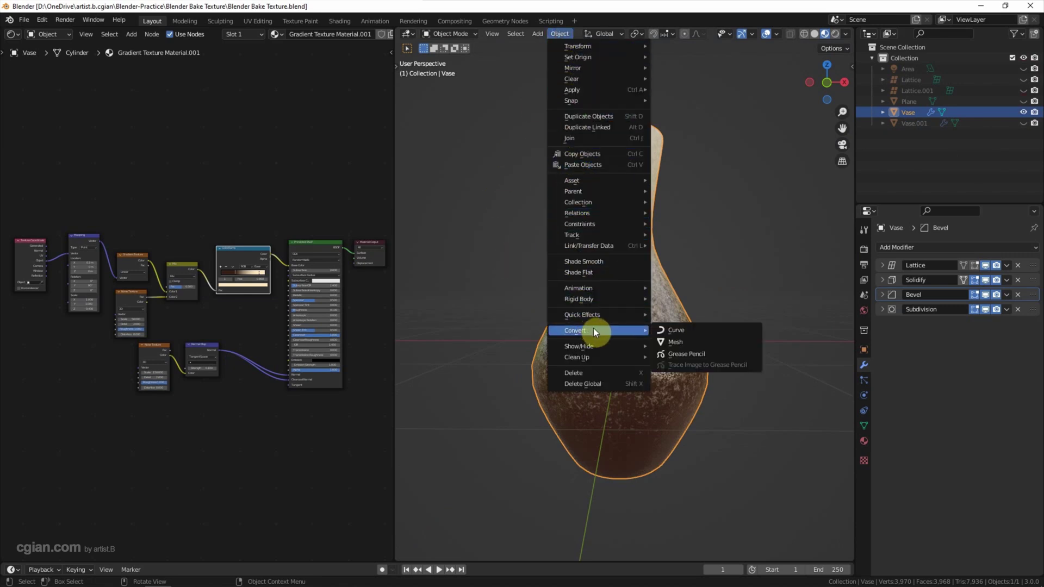
{"action": "left_click", "coordinate": [701, 343]}
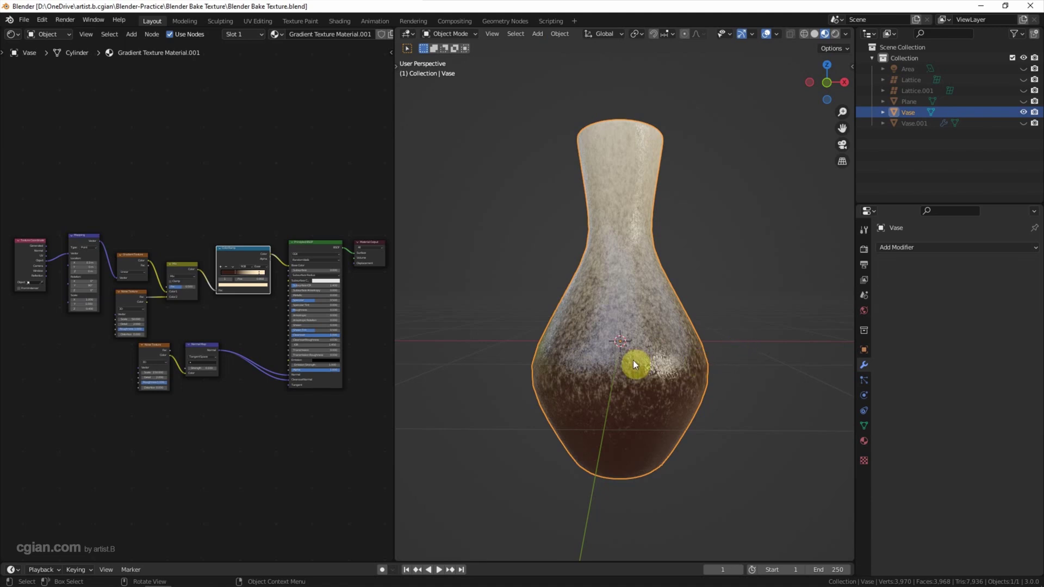
Turn the node area into a UV Editor and select all vase geometry in Edit Mode.
{"action": "left_click", "coordinate": [13, 35]}
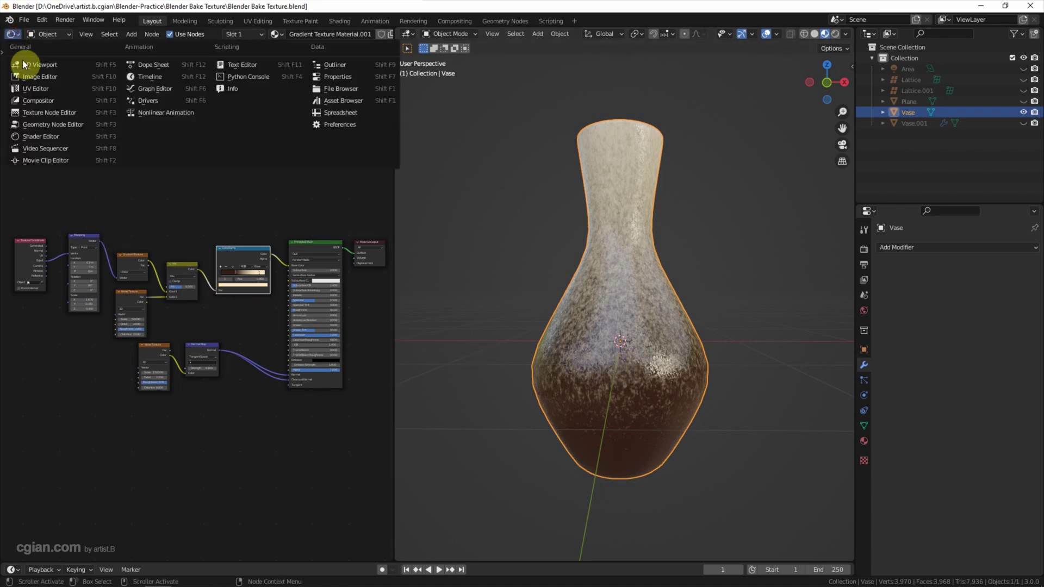
{"action": "left_click", "coordinate": [53, 91]}
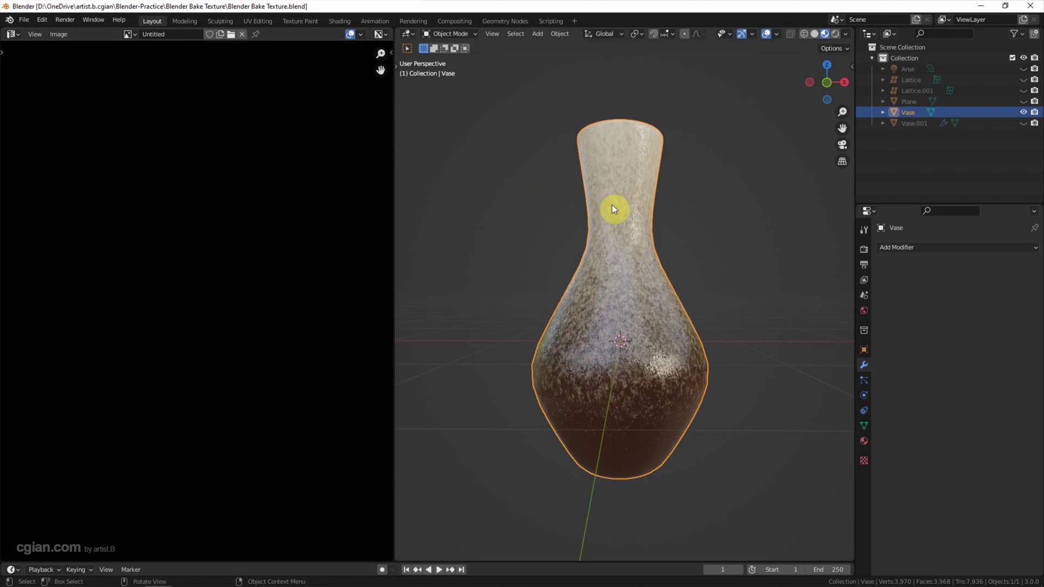
{"action": "left_click", "coordinate": [451, 38]}
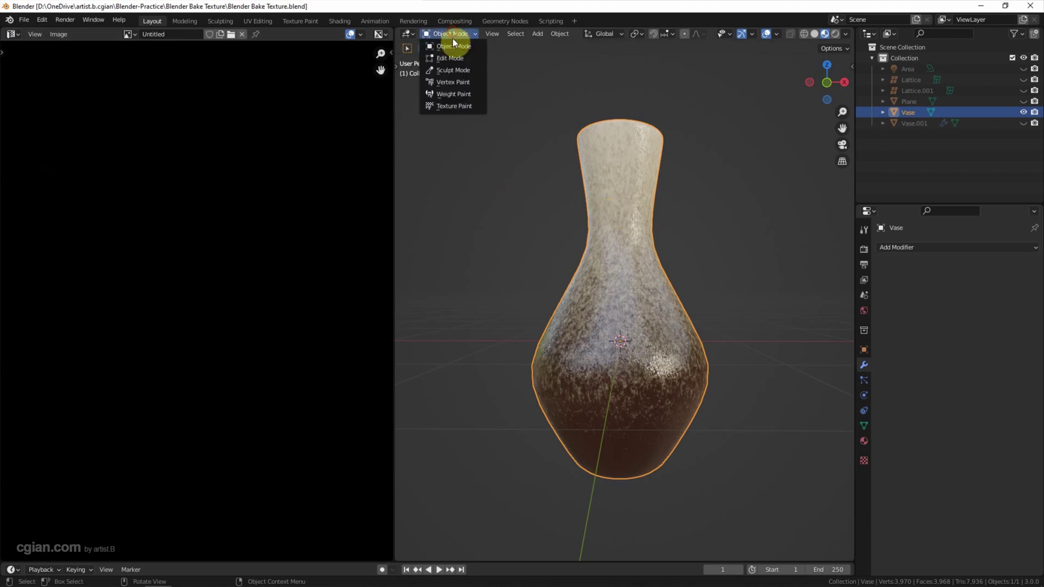
{"action": "left_click", "coordinate": [462, 58]}
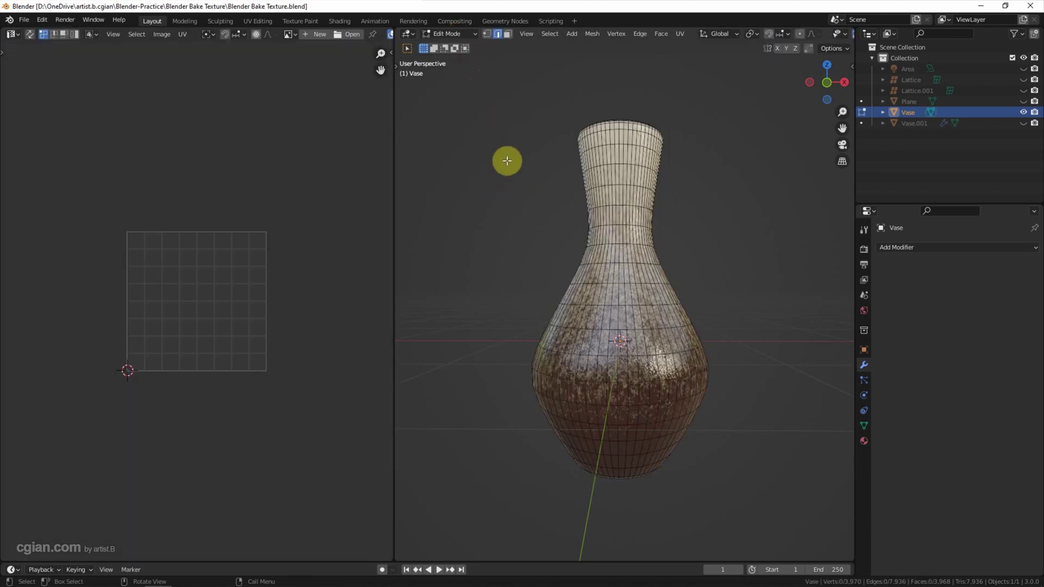
{"action": "key", "text": "a"}
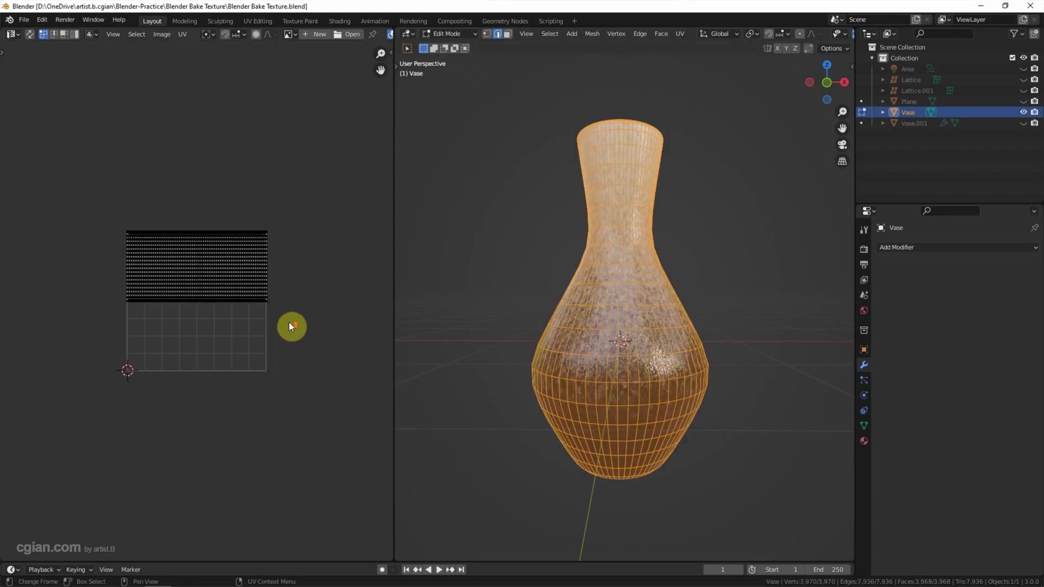
Try a Smart UV Project unwrap, then undo it to keep the original UV layout.
{"action": "scroll", "coordinate": [289, 322], "scroll_direction": "up", "scroll_amount": 3}
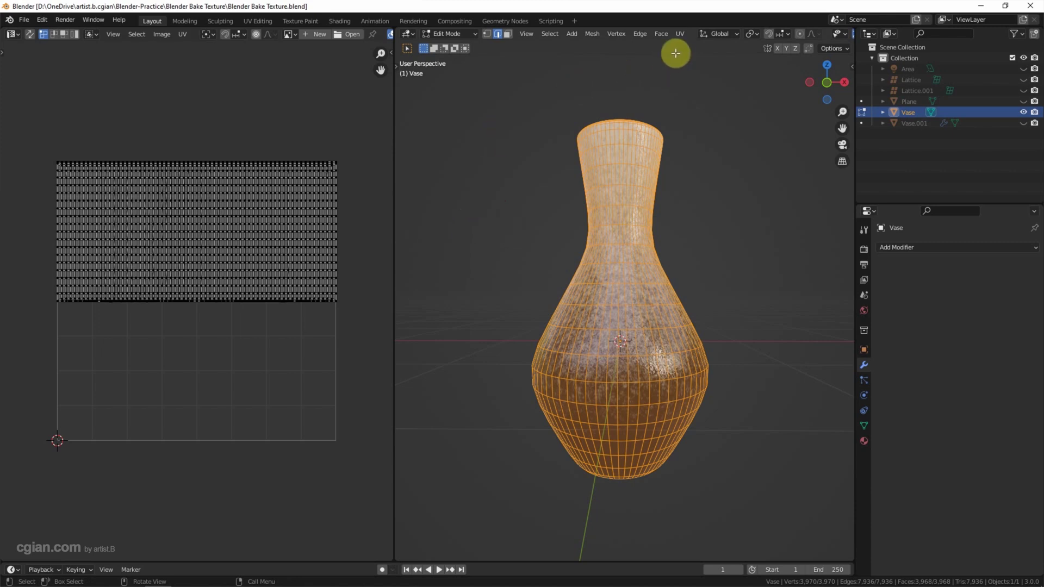
{"action": "left_click", "coordinate": [680, 34]}
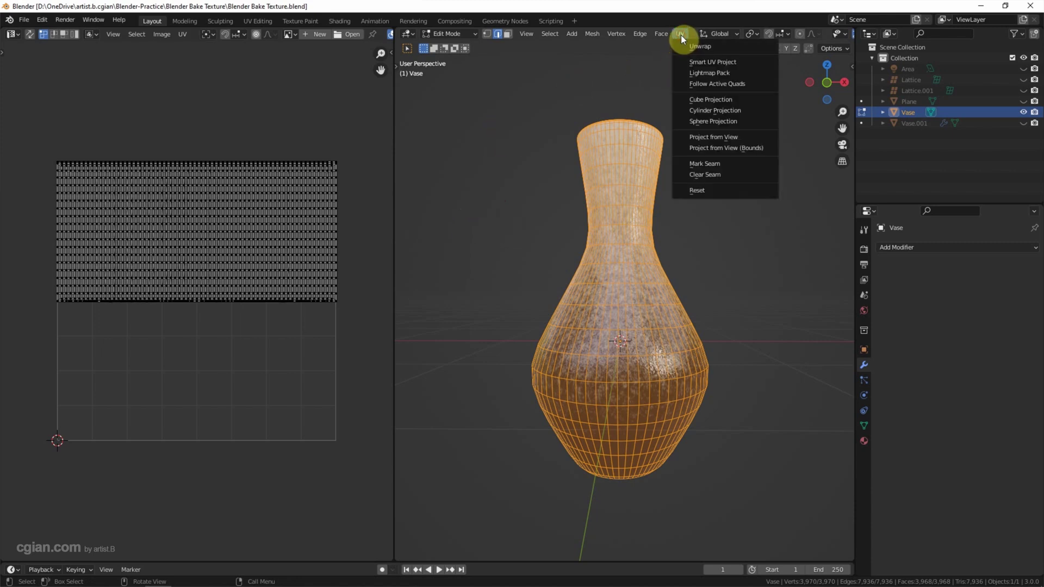
{"action": "left_click", "coordinate": [752, 61]}
{"action": "left_click", "coordinate": [755, 150]}
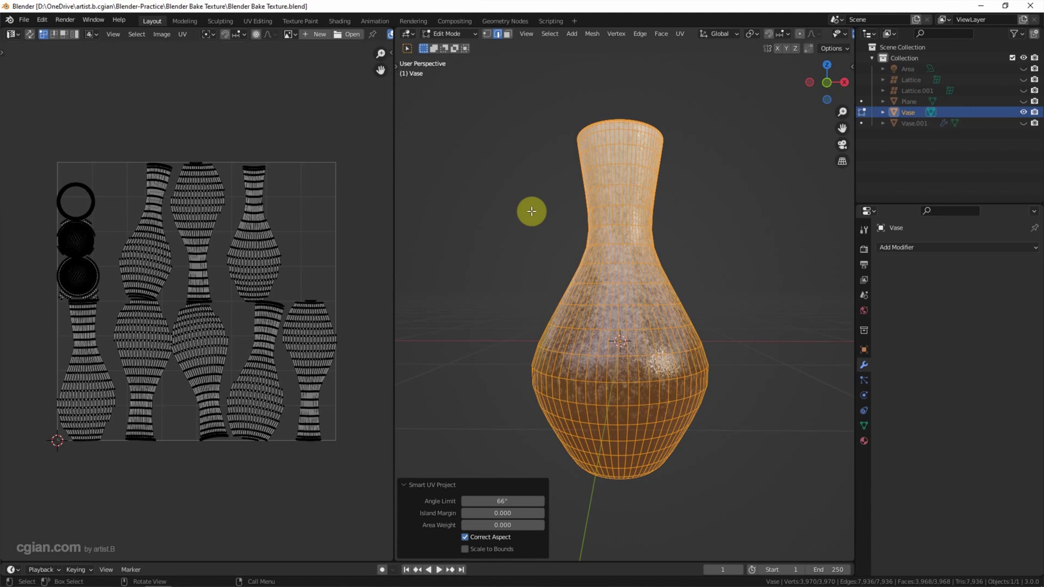
{"action": "key", "text": "ctrl+z"}
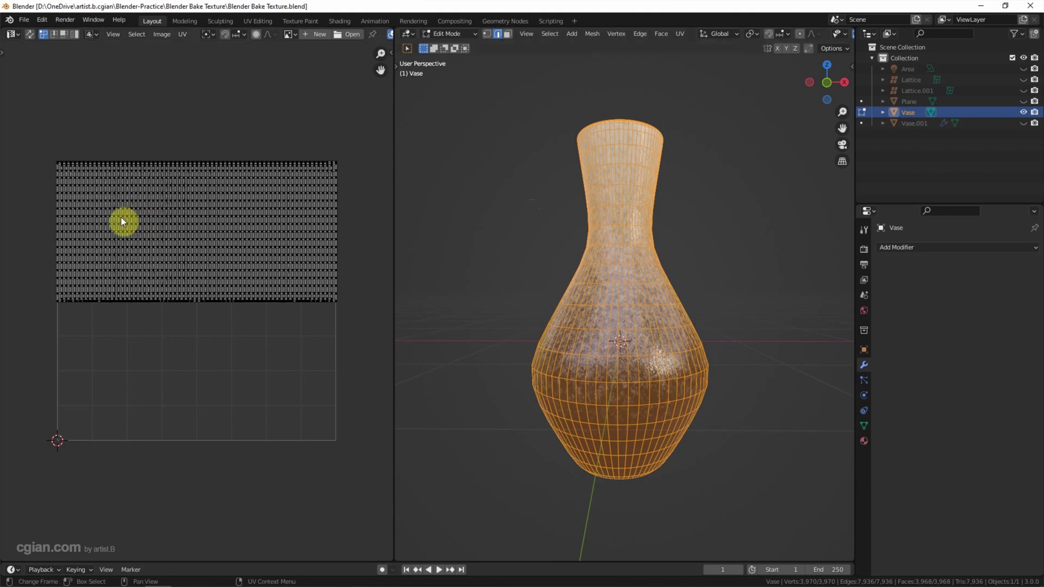
Select all UV islands and scale them vertically with Scale Y 2.
{"action": "left_click_drag", "start_coordinate": [40, 159], "coordinate": [373, 311]}
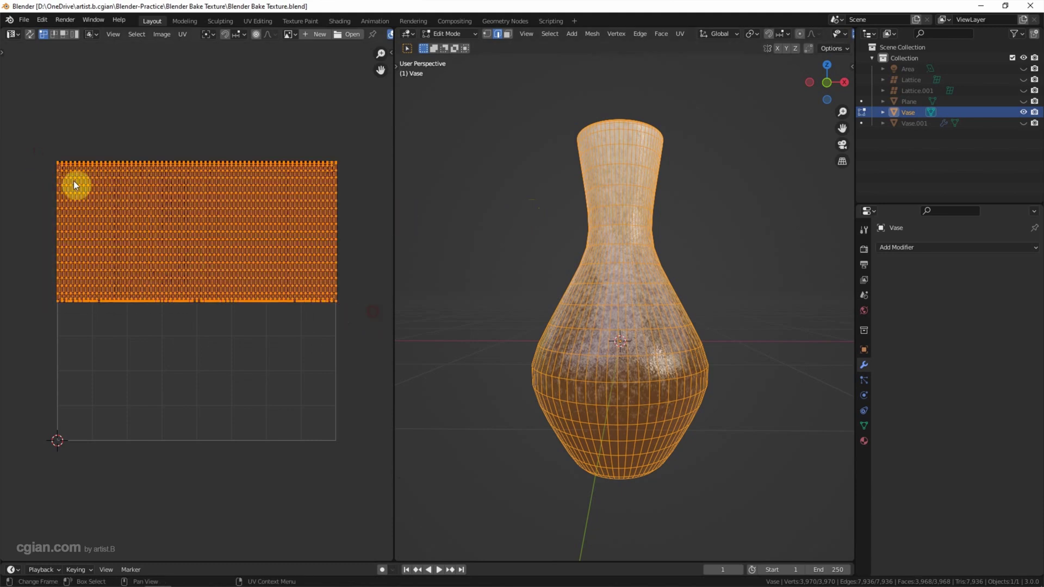
{"action": "left_click", "coordinate": [4, 52]}
{"action": "left_click", "coordinate": [16, 133]}
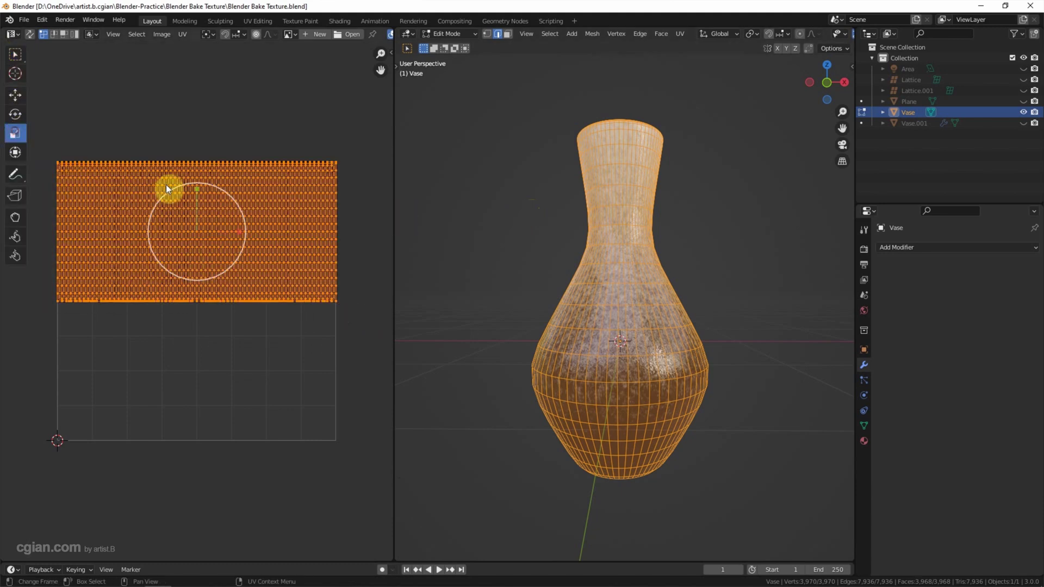
{"action": "left_click_drag", "start_coordinate": [190, 188], "coordinate": [194, 158]}
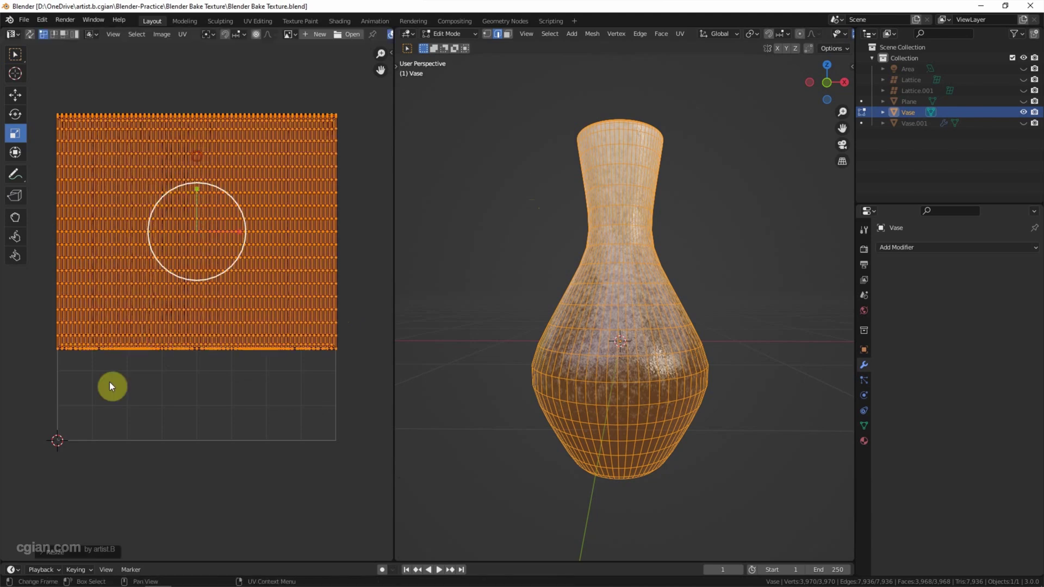
{"action": "left_click", "coordinate": [65, 550]}
{"action": "left_click", "coordinate": [103, 515]}
{"action": "type", "text": "2"}
{"action": "key", "text": "Return"}
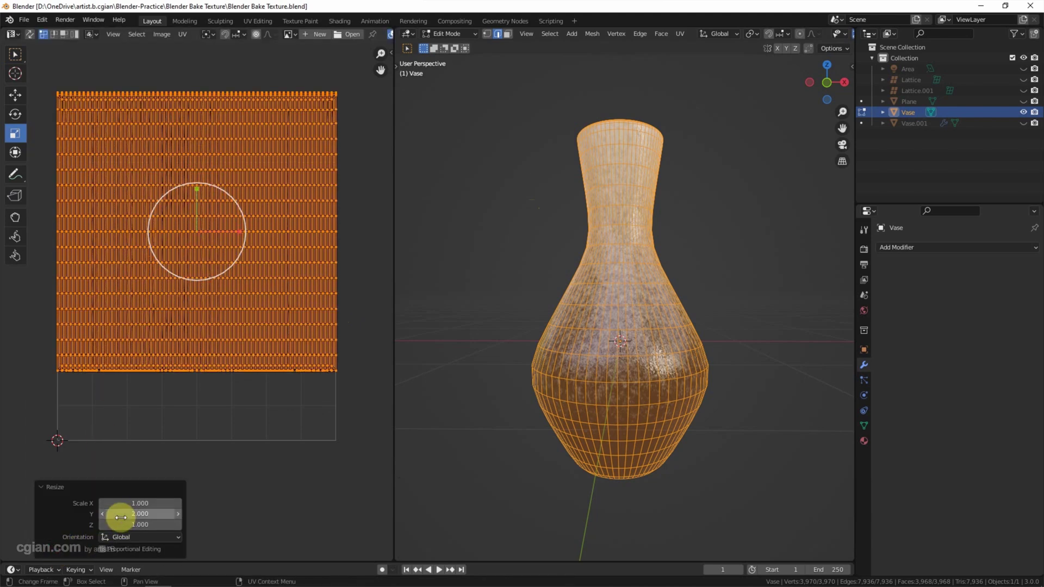
Move the UV islands down 0.25 in Y to fill the UV square, then deselect them.
{"action": "left_click", "coordinate": [16, 95]}
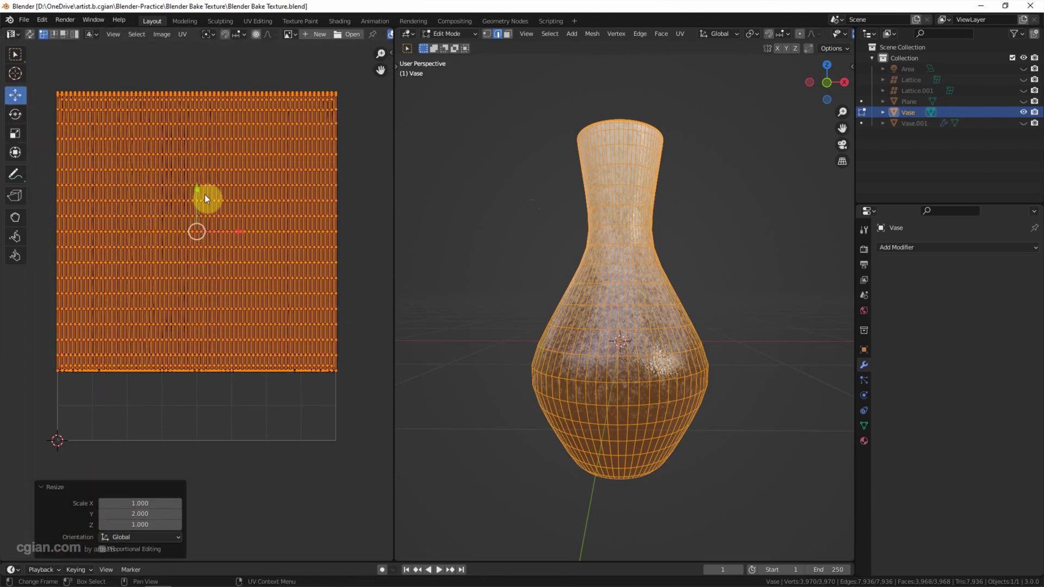
{"action": "left_click_drag", "start_coordinate": [195, 193], "coordinate": [194, 220]}
{"action": "left_click", "coordinate": [140, 501]}
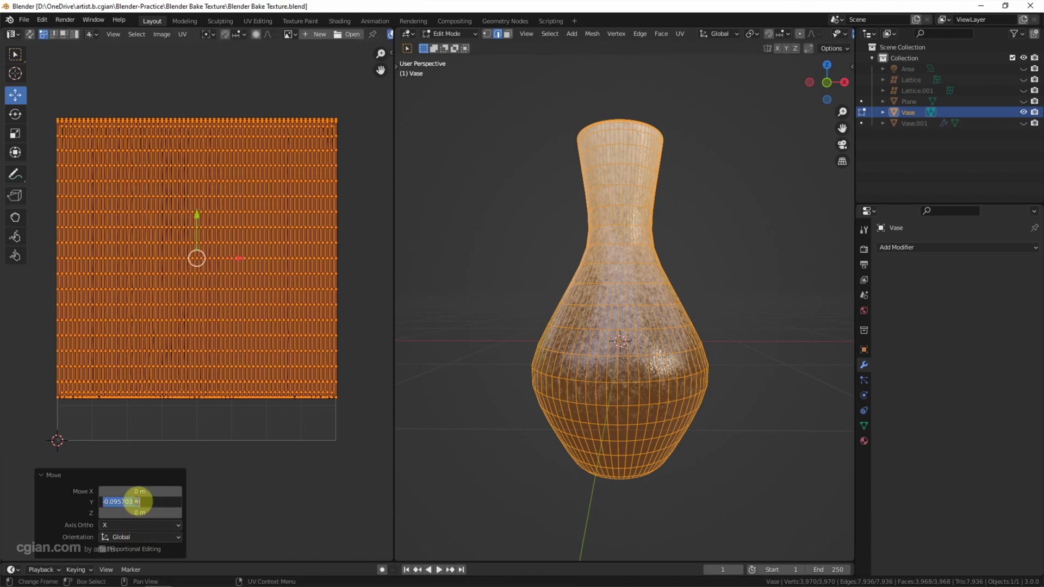
{"action": "key", "text": "BackSpace"}
{"action": "type", "text": "-0.2"}
{"action": "key", "text": "Return"}
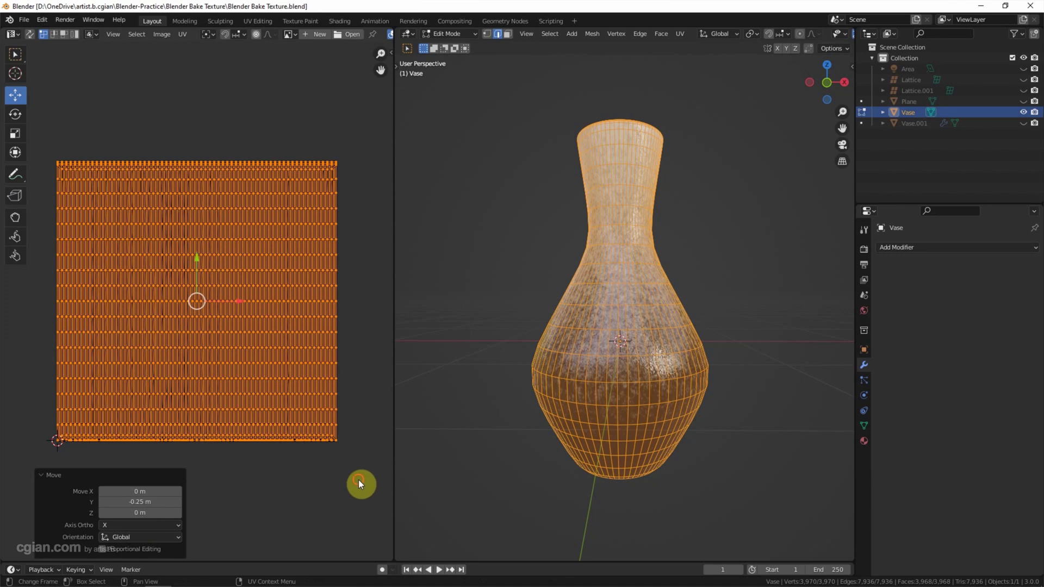
{"action": "left_click", "coordinate": [359, 482]}
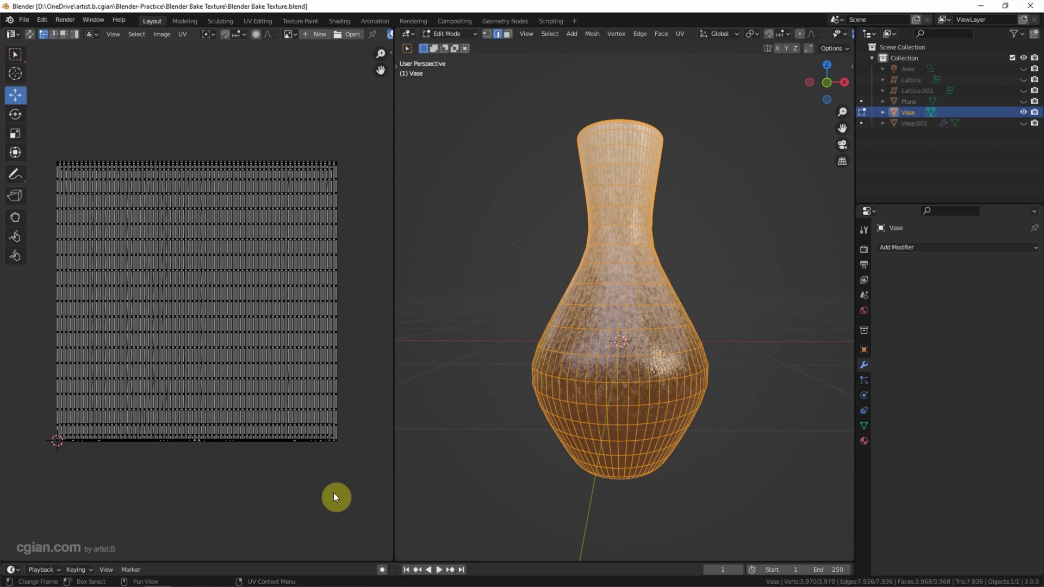
{"action": "left_click", "coordinate": [455, 33]}
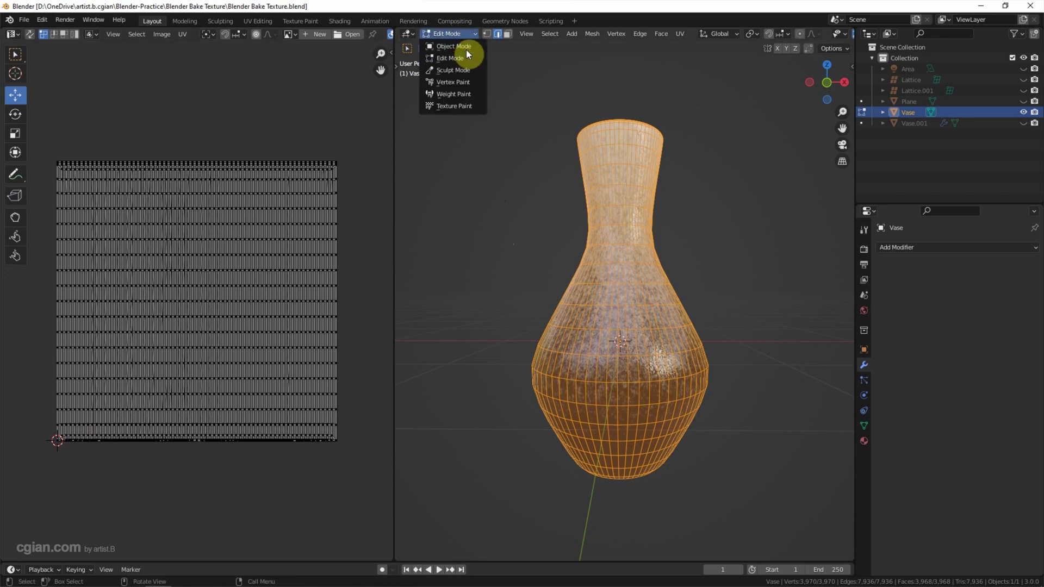
Return to Object Mode and split off a Shader Editor showing the Gradient Texture Material.001 nodes.
{"action": "left_click", "coordinate": [468, 46]}
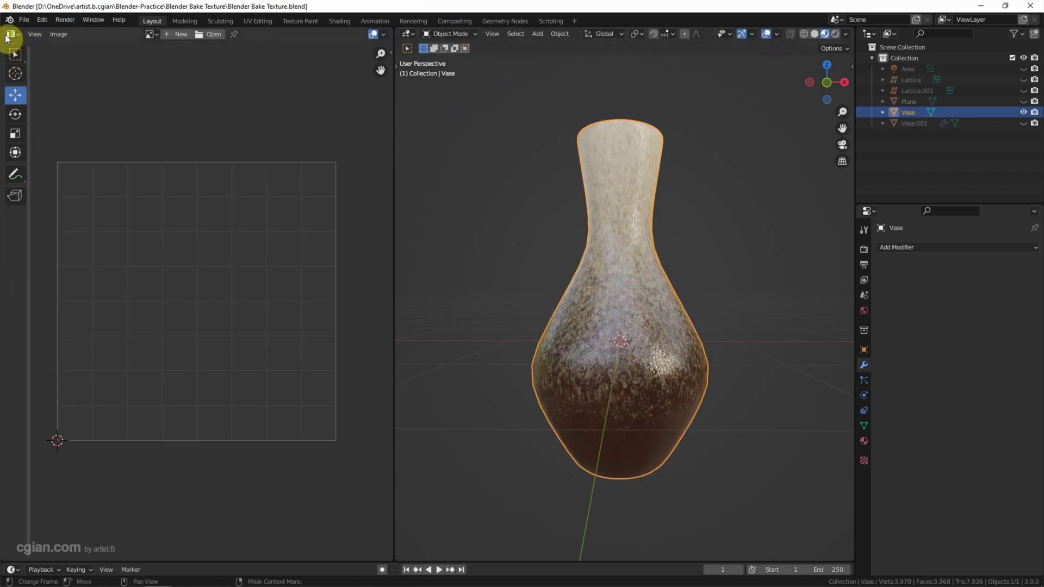
{"action": "left_click_drag", "start_coordinate": [4, 27], "coordinate": [12, 303]}
{"action": "left_click", "coordinate": [12, 311]}
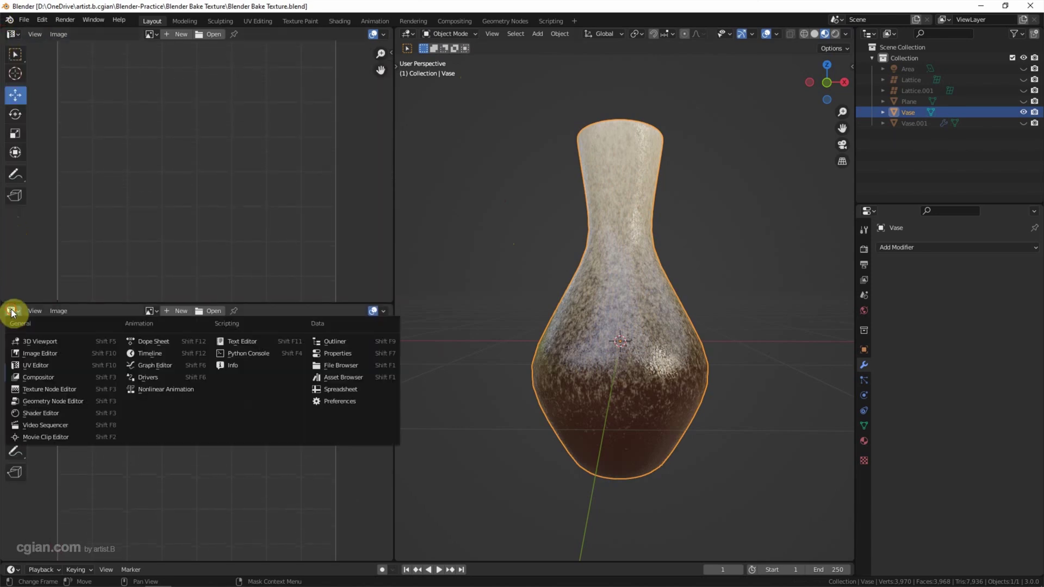
{"action": "left_click", "coordinate": [40, 412]}
{"action": "scroll", "coordinate": [223, 477], "scroll_direction": "up", "scroll_amount": 3}
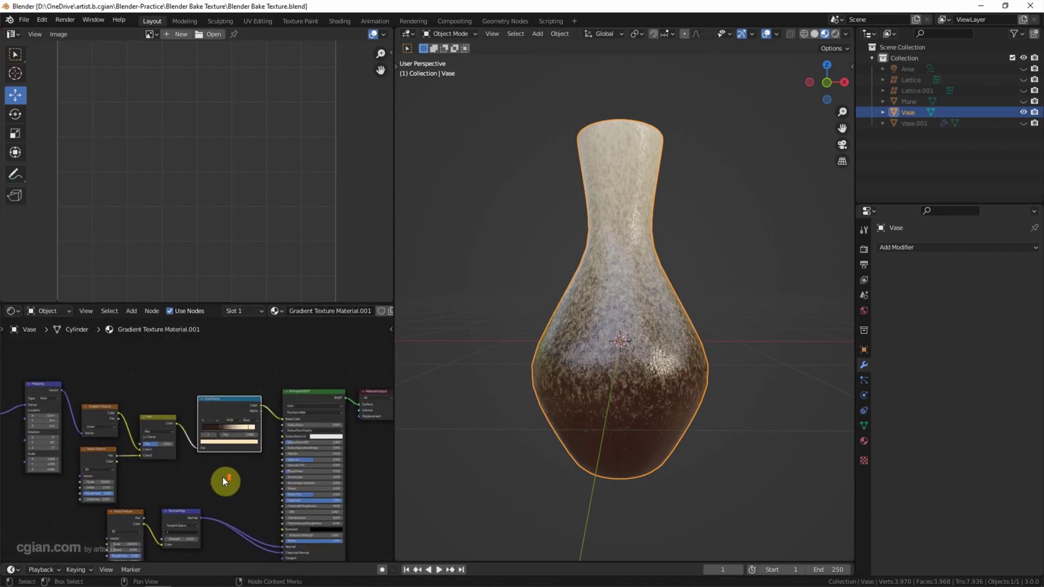
{"action": "middle_click_drag", "start_coordinate": [238, 476], "coordinate": [205, 532]}
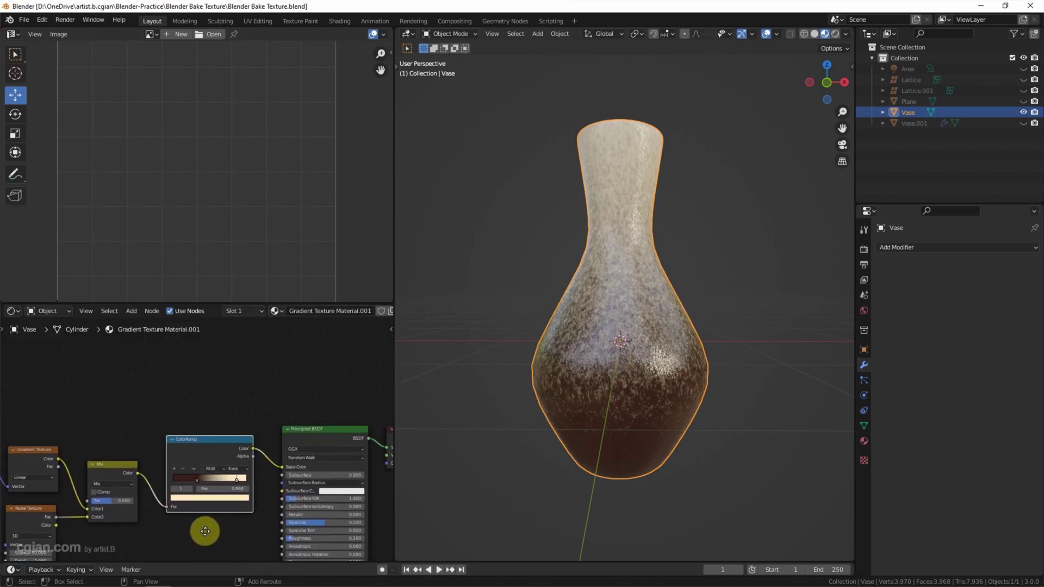
Add an Image Texture node above the ColorRamp in the vase material.
{"action": "key", "text": "shift+a"}
{"action": "left_click", "coordinate": [175, 386]}
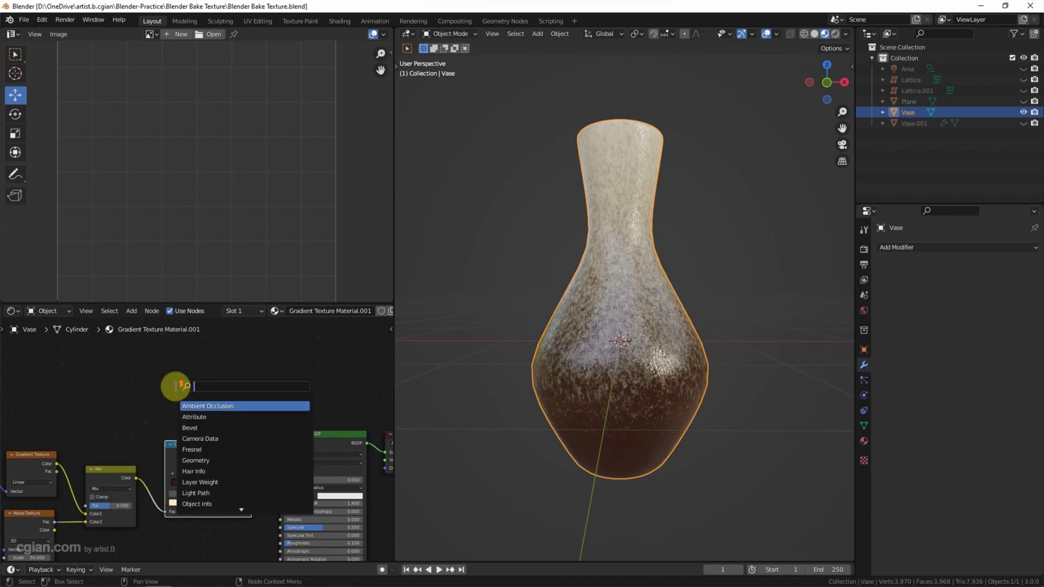
{"action": "type", "text": "image"}
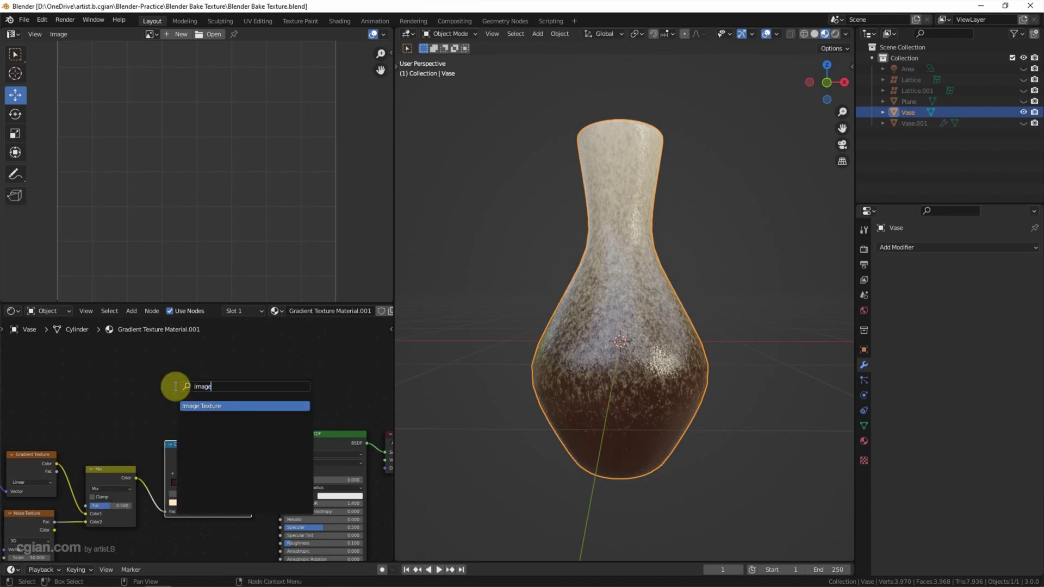
{"action": "key", "text": "Return"}
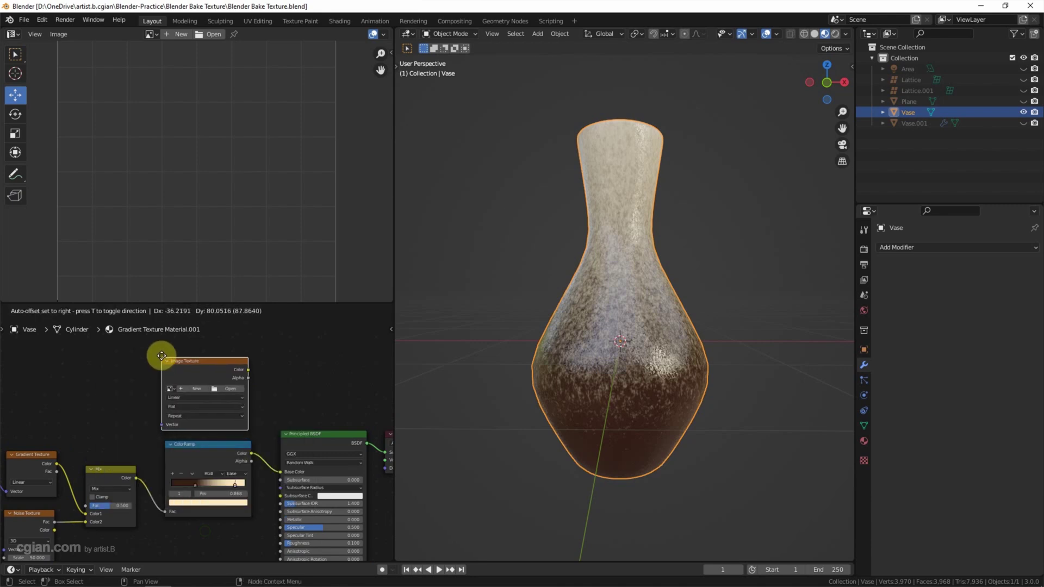
{"action": "left_click", "coordinate": [161, 354]}
{"action": "scroll", "coordinate": [121, 399], "scroll_direction": "up", "scroll_amount": 3}
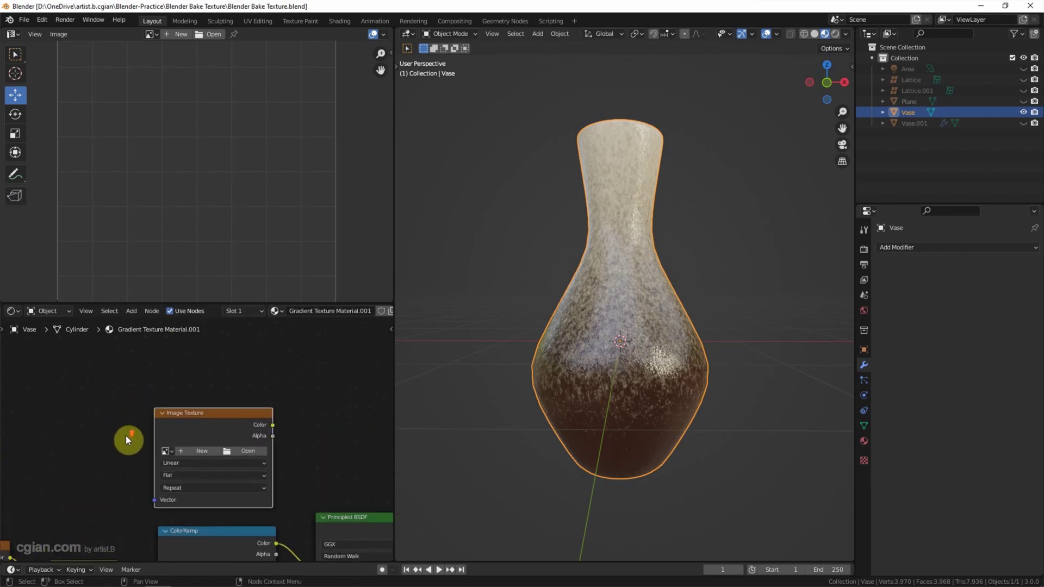
Create a new 1024 px image named 'Baked Texture - Base Color' in the node.
{"action": "left_click", "coordinate": [199, 452]}
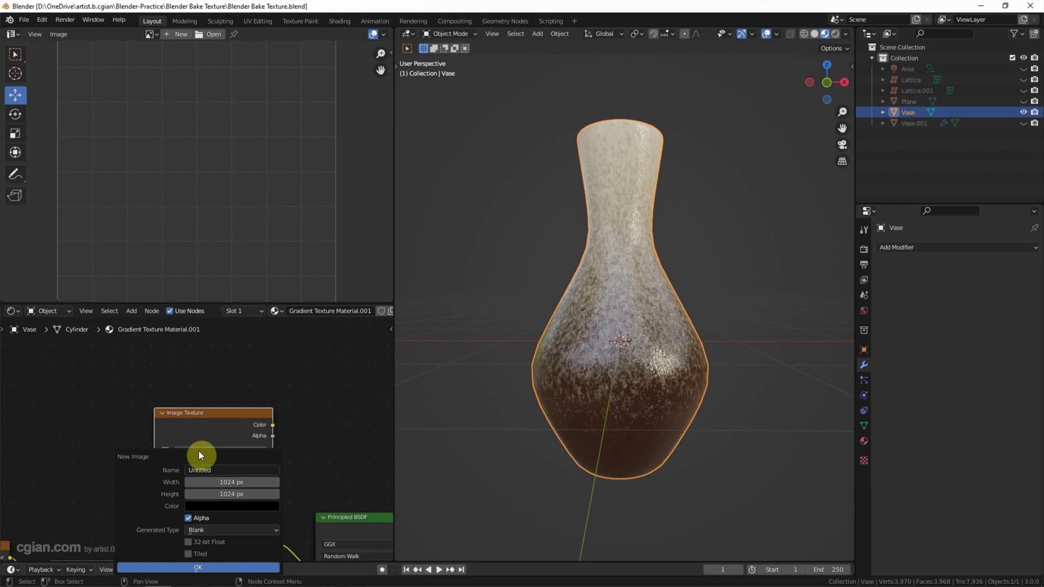
{"action": "left_click", "coordinate": [207, 471]}
{"action": "type", "text": "Baked Texture - Base Color"}
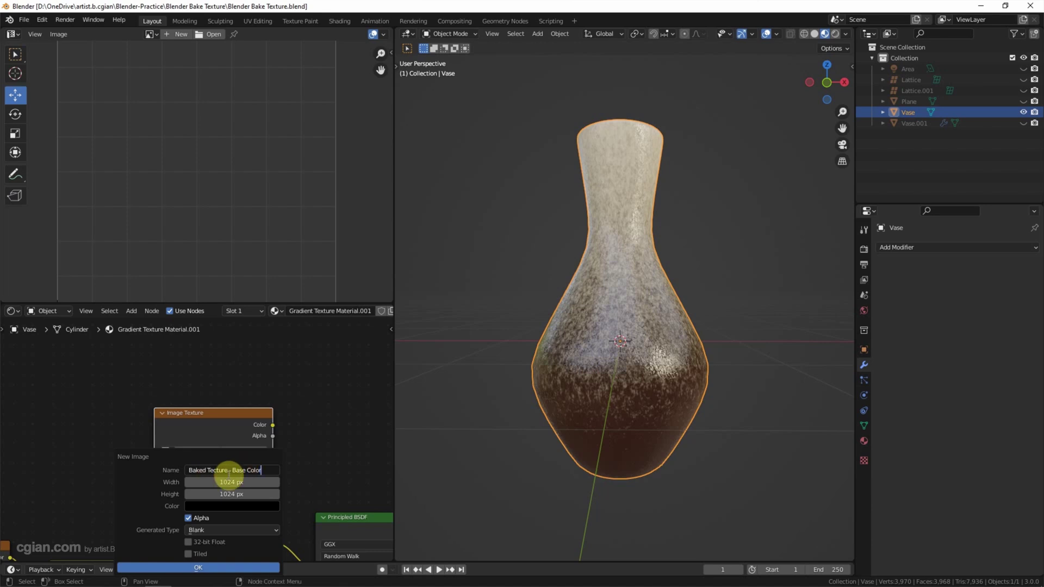
{"action": "left_click", "coordinate": [216, 471]}
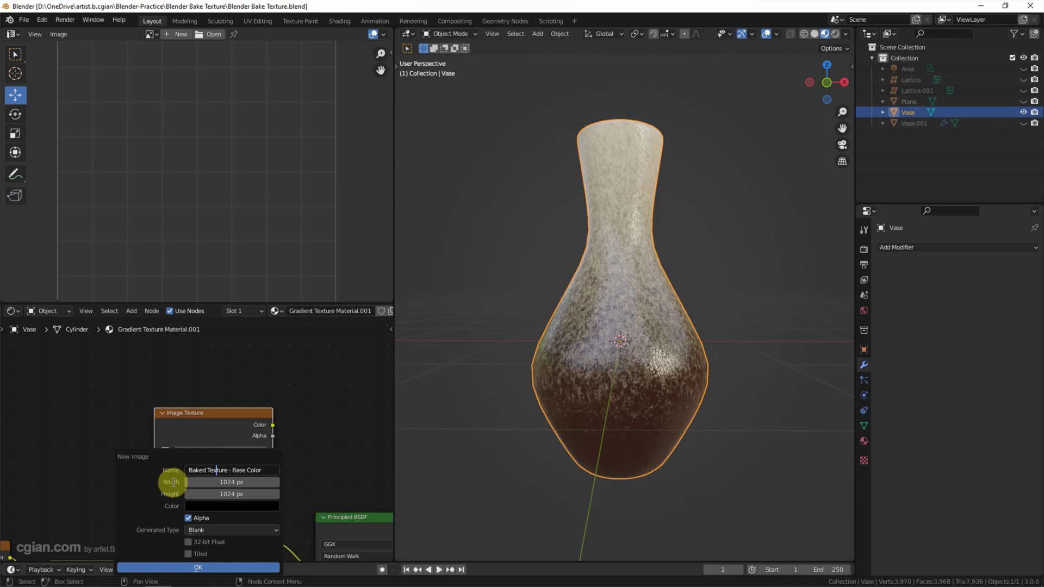
{"action": "left_click", "coordinate": [165, 568]}
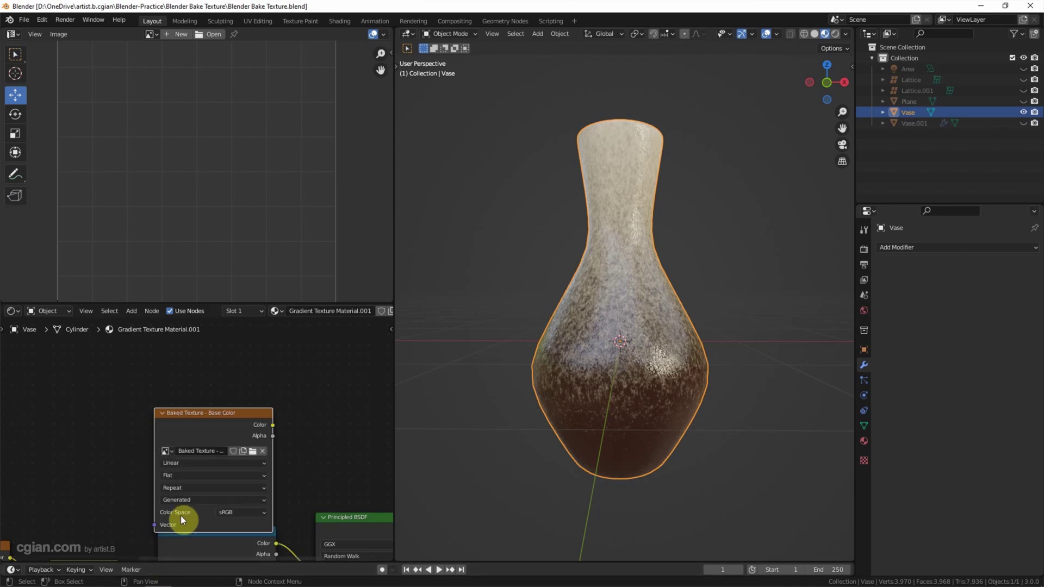
{"action": "left_click_drag", "start_coordinate": [192, 414], "coordinate": [194, 396]}
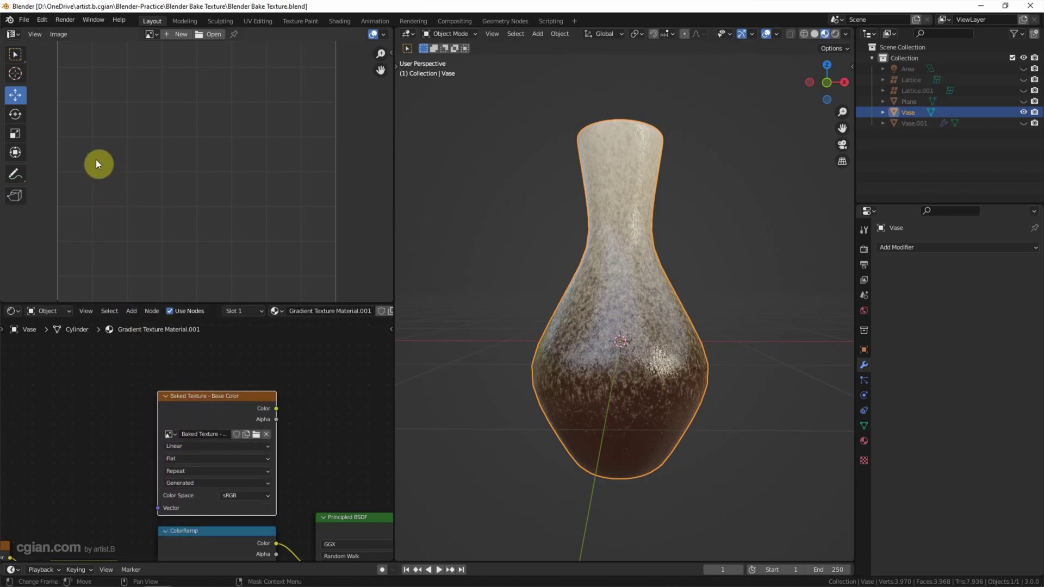
Display the 'Baked Texture - Base Color' image in the image editor and show the Render properties.
{"action": "left_click", "coordinate": [152, 35]}
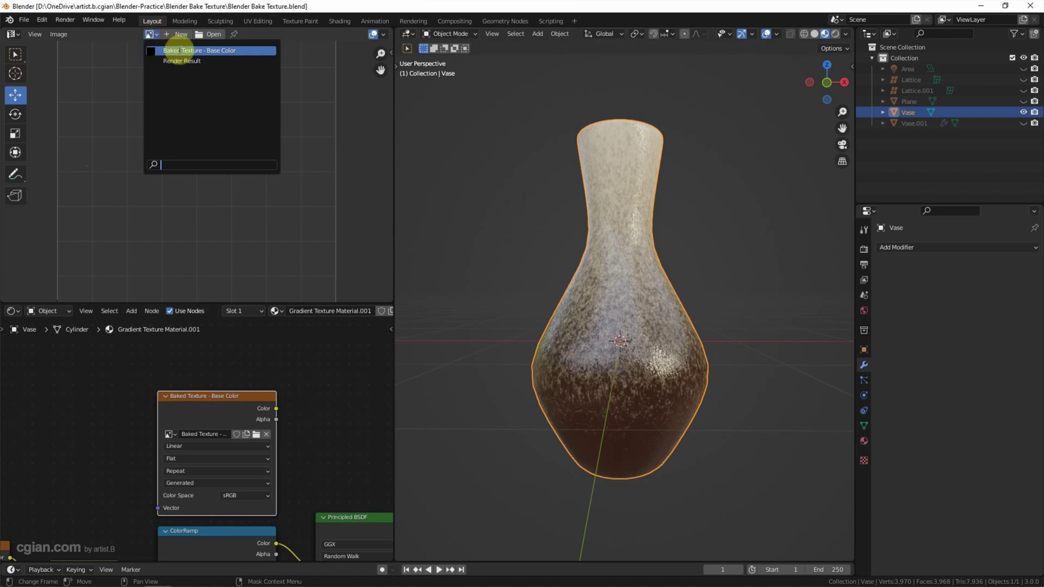
{"action": "left_click", "coordinate": [208, 51]}
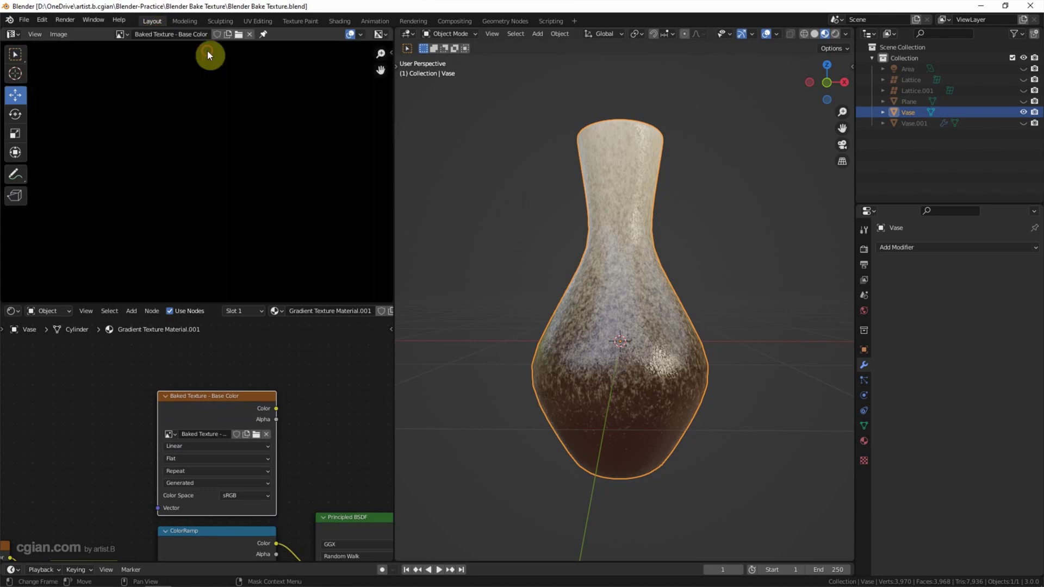
{"action": "scroll", "coordinate": [193, 143], "scroll_direction": "down", "scroll_amount": 4}
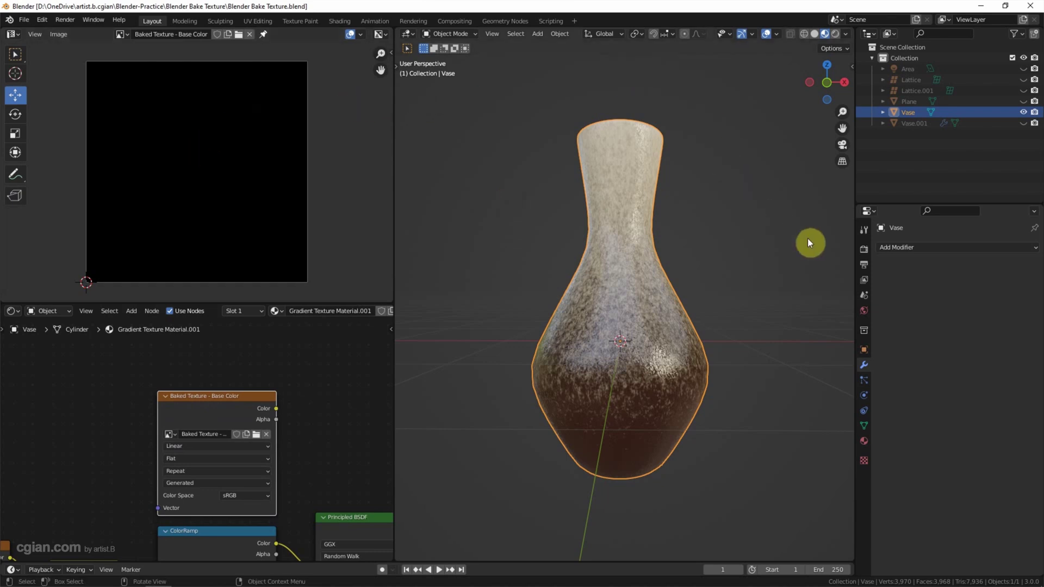
{"action": "left_click", "coordinate": [863, 249]}
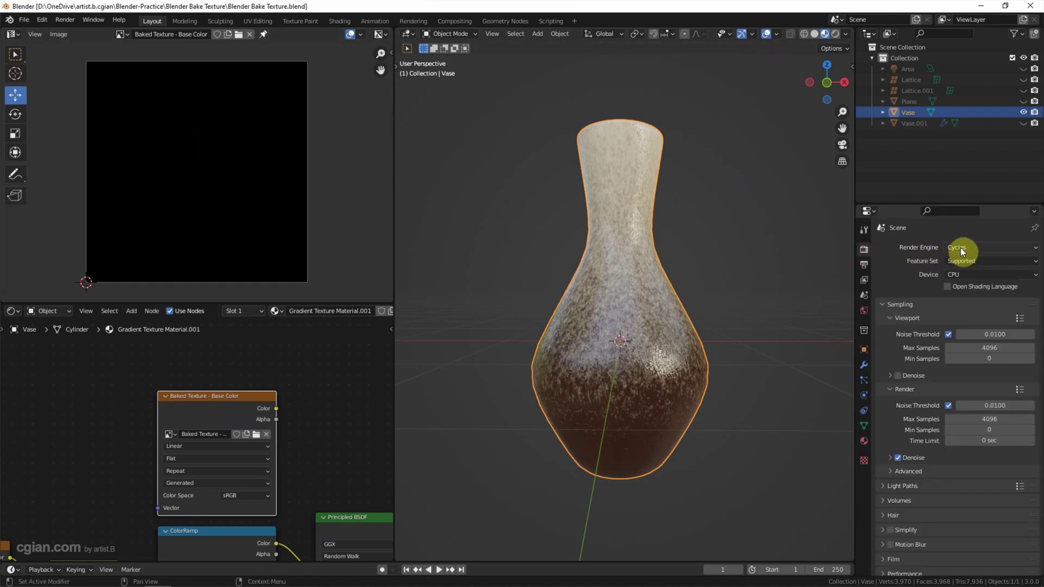
Set the bake type to Diffuse with Direct and Indirect off, leaving only Color.
{"action": "scroll", "coordinate": [899, 298], "scroll_direction": "down", "scroll_amount": 2}
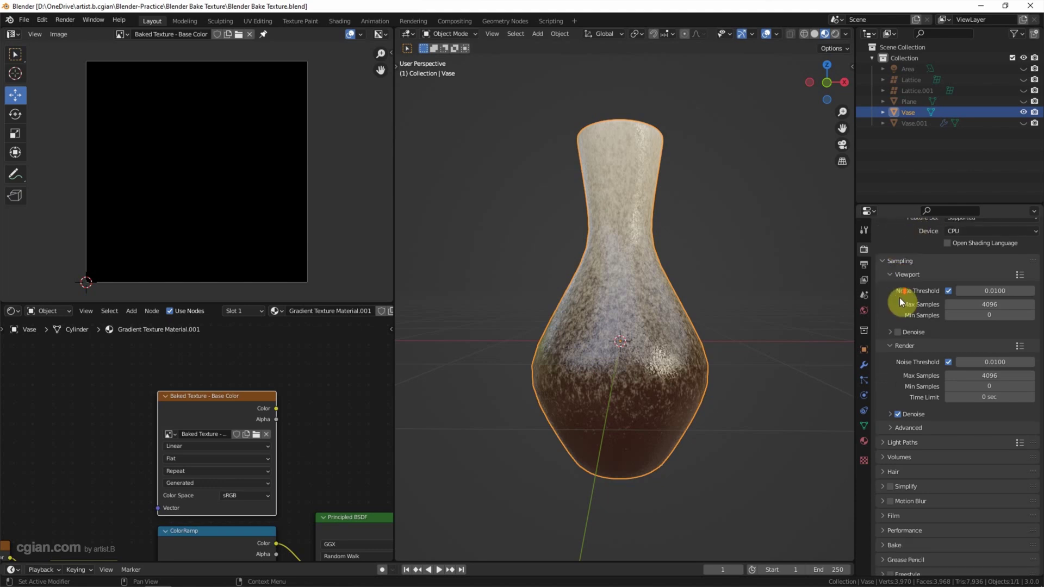
{"action": "scroll", "coordinate": [899, 310], "scroll_direction": "down", "scroll_amount": 1}
{"action": "left_click", "coordinate": [881, 524]}
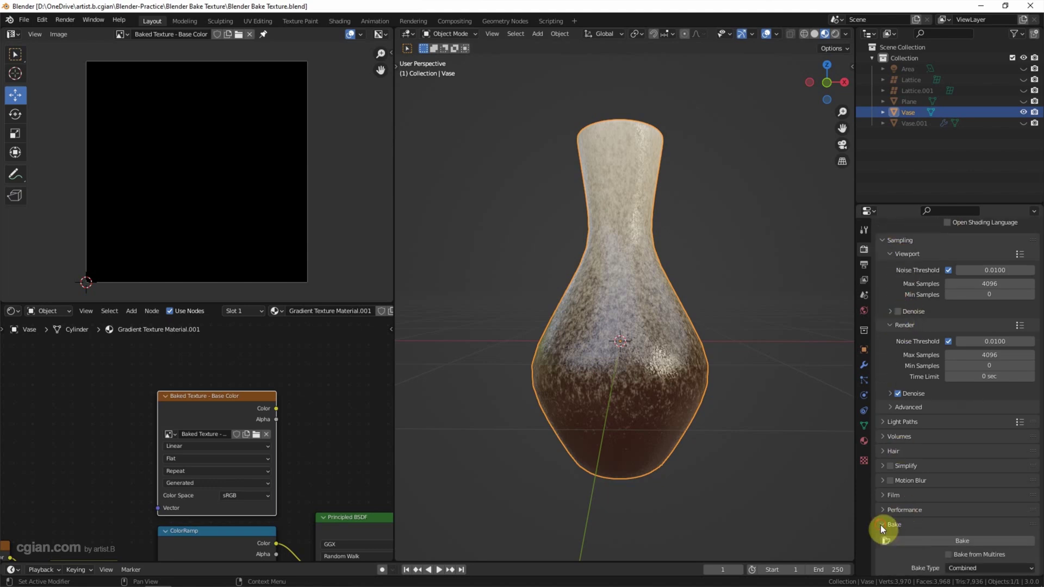
{"action": "scroll", "coordinate": [881, 524], "scroll_direction": "down", "scroll_amount": 6}
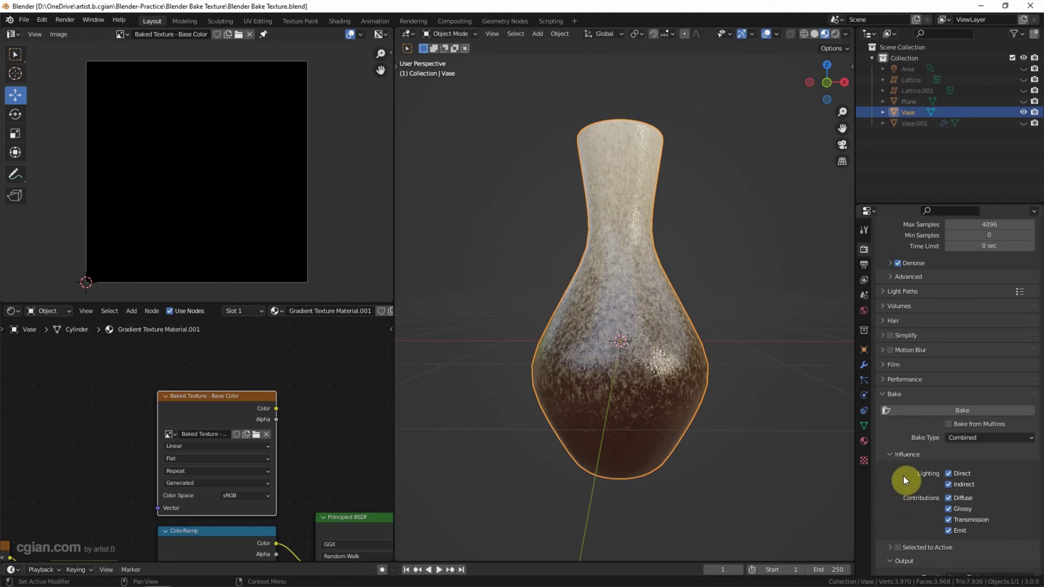
{"action": "left_click", "coordinate": [948, 482]}
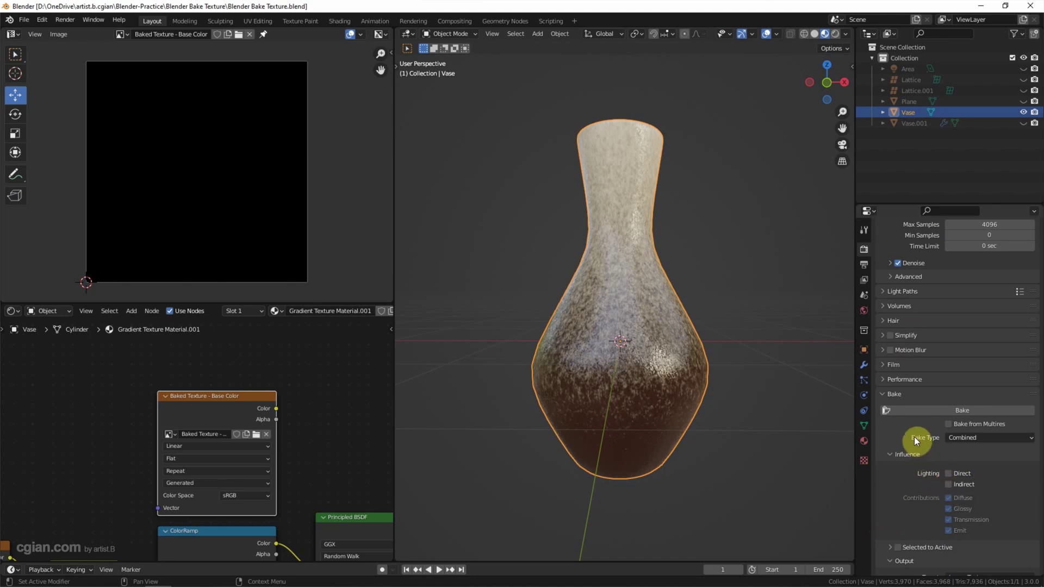
{"action": "left_click", "coordinate": [971, 439]}
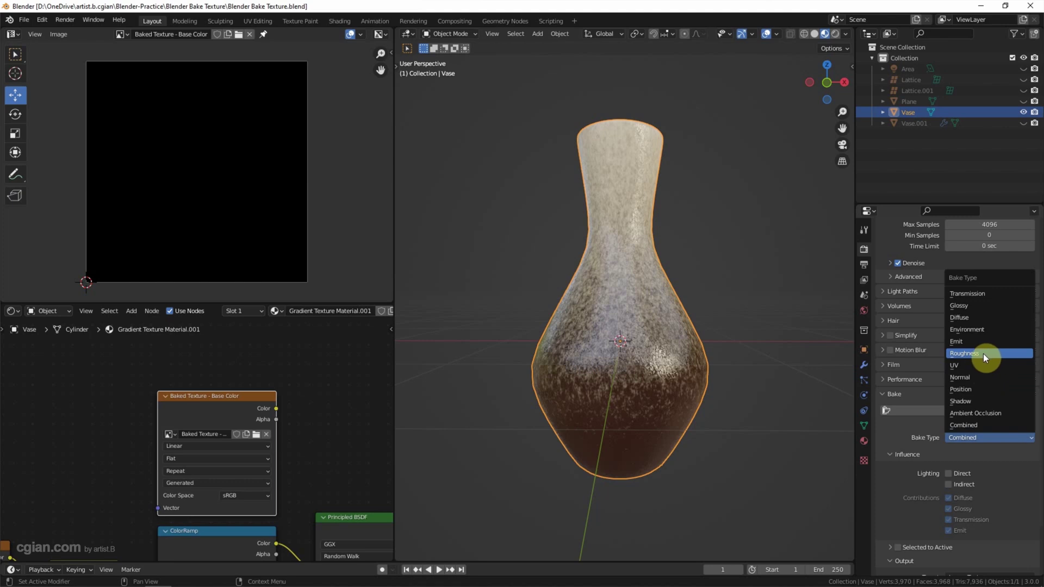
{"action": "left_click", "coordinate": [981, 319]}
{"action": "scroll", "coordinate": [981, 320], "scroll_direction": "down", "scroll_amount": 2}
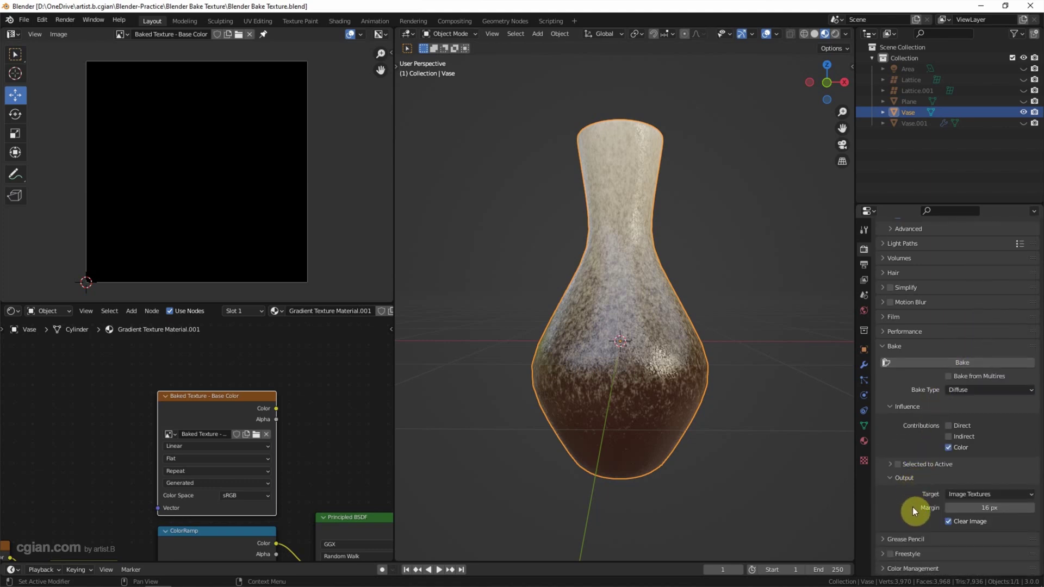
{"action": "left_click", "coordinate": [967, 509]}
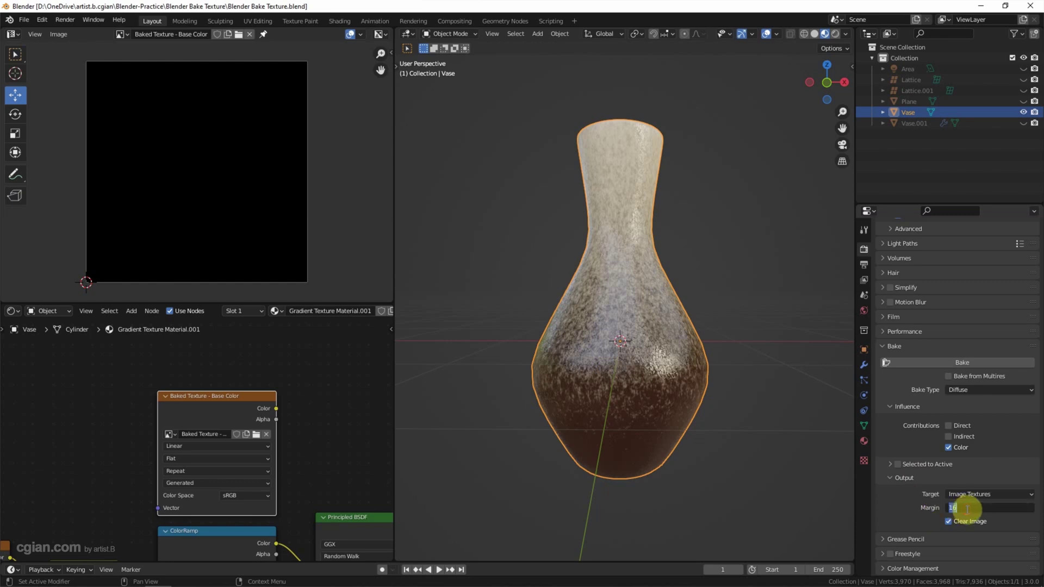
Bake the vase's diffuse colour into the image with a 4 px margin.
{"action": "type", "text": "4"}
{"action": "key", "text": "Return"}
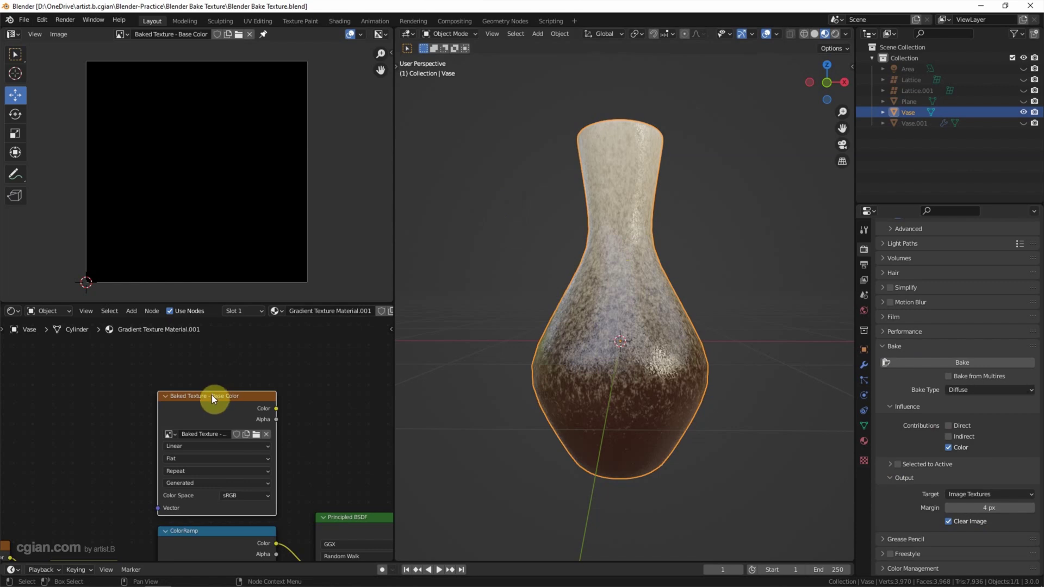
{"action": "left_click", "coordinate": [927, 363]}
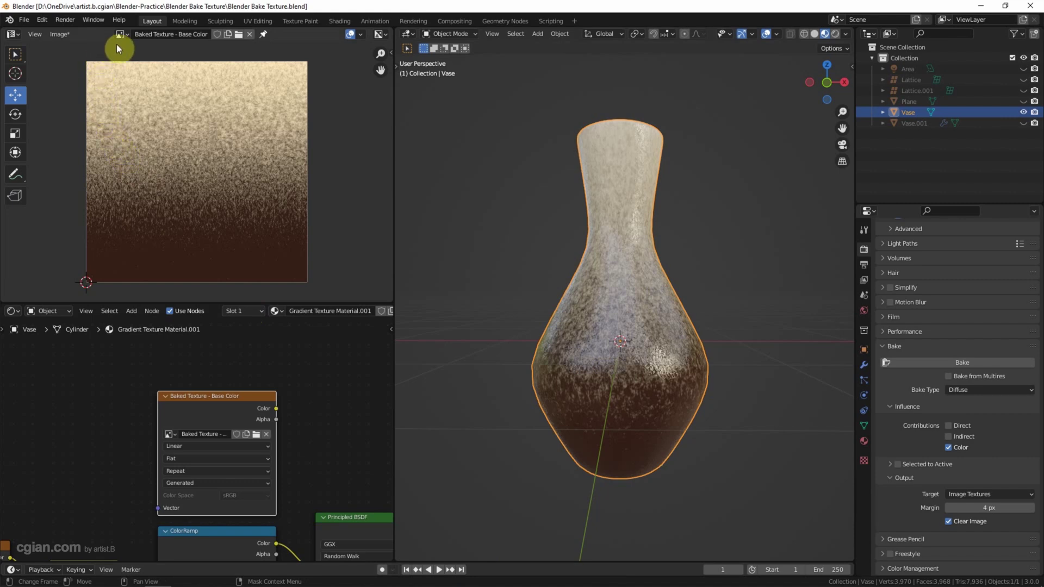
{"action": "left_click", "coordinate": [58, 35]}
Save the baked image with PNG kept as the file format, as 'Baked Texture - Base Color.png'.
{"action": "left_click", "coordinate": [75, 134]}
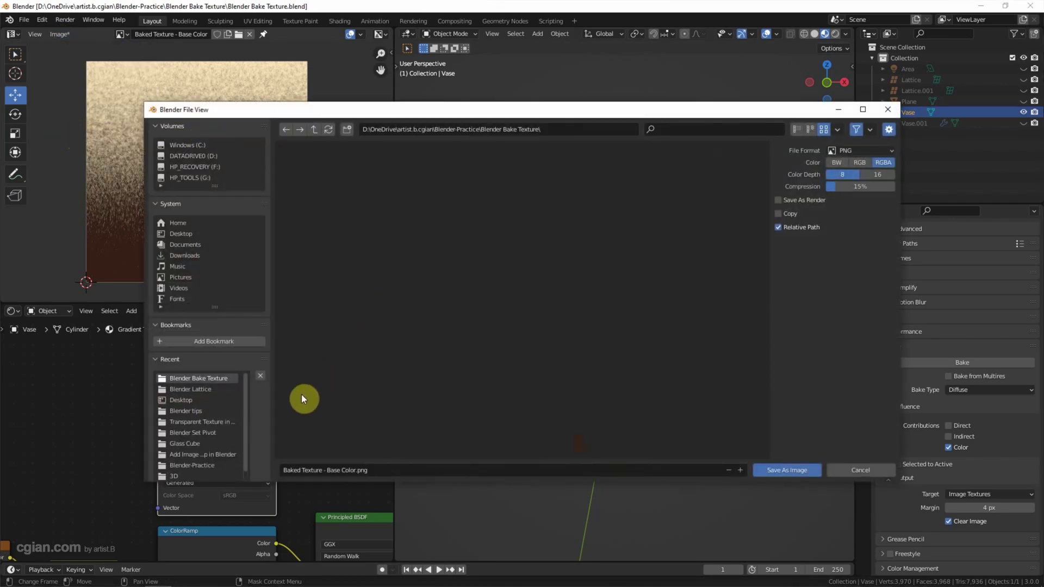
{"action": "left_click", "coordinate": [848, 151]}
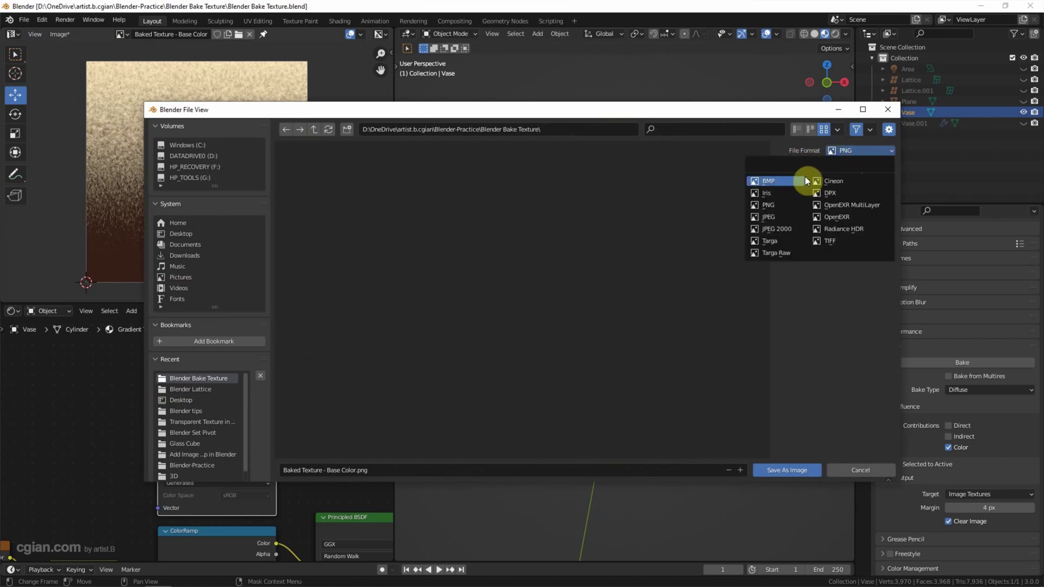
{"action": "left_click", "coordinate": [794, 204]}
{"action": "left_click", "coordinate": [776, 470]}
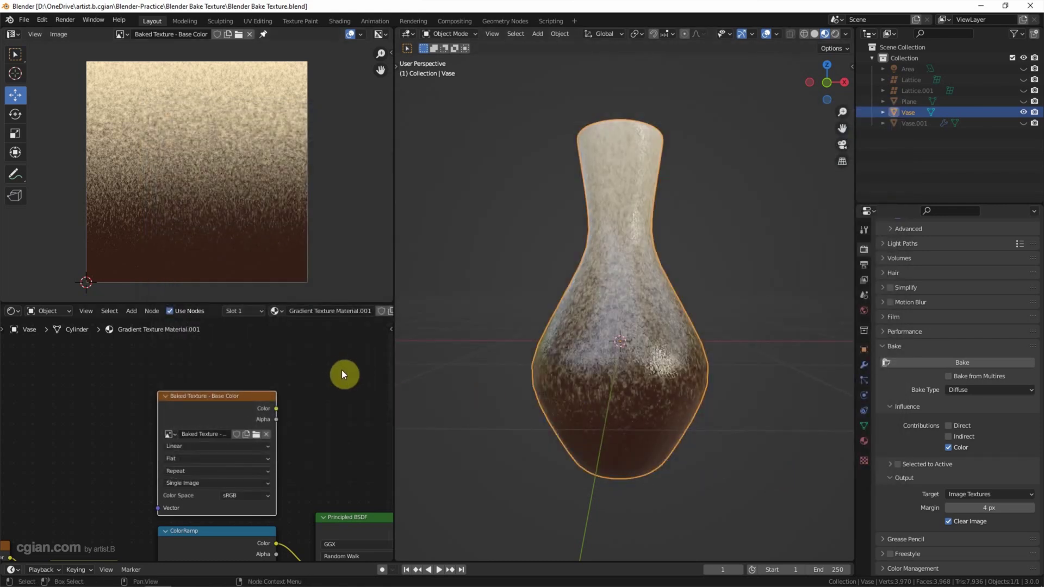
Load 'Baked Texture - Base Color.png' into the vase's Image Texture node.
{"action": "left_click", "coordinate": [256, 434]}
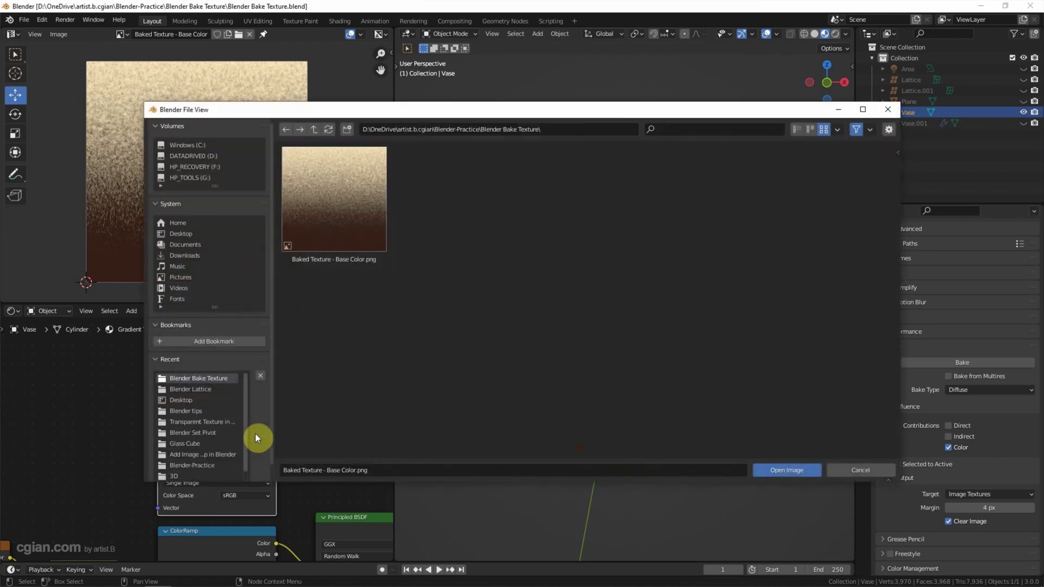
{"action": "left_click", "coordinate": [772, 467]}
{"action": "middle_click_drag", "start_coordinate": [314, 427], "coordinate": [268, 396]}
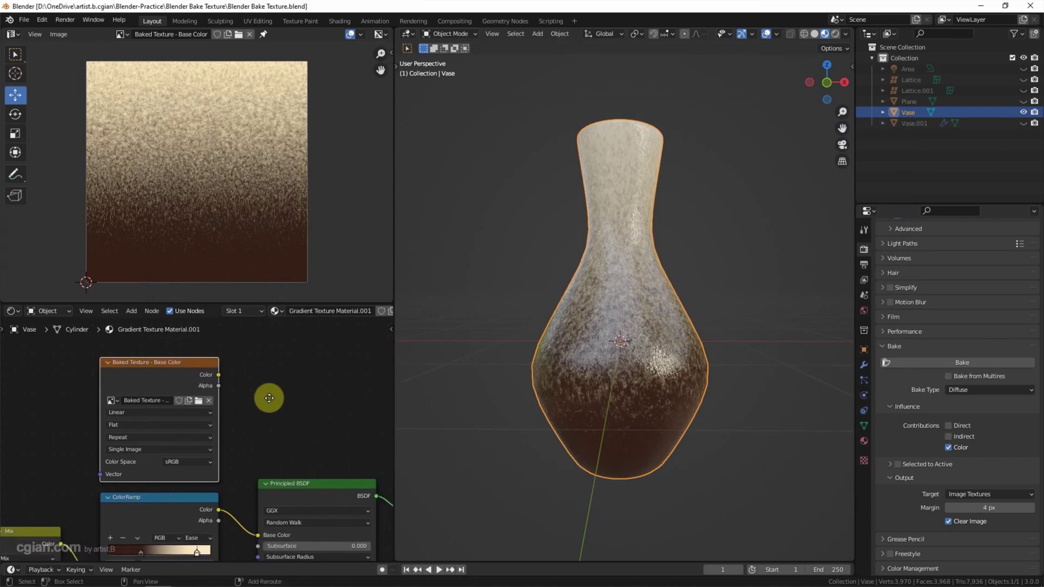